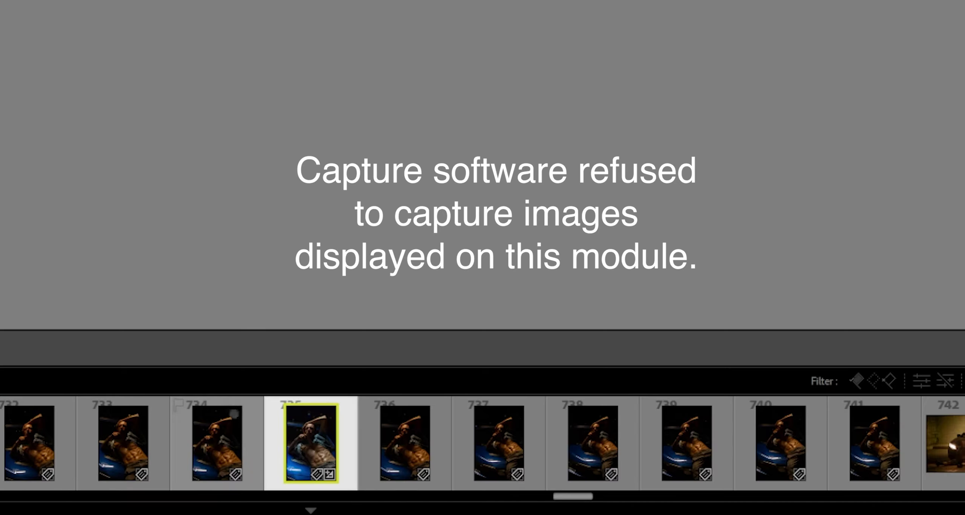
Make a virtual copy of _MG_1471.CR2 with Ctrl+' and reselect the original portrait.
{"action": "scroll", "coordinate": [343, 484], "scroll_direction": "right", "scroll_amount": 5}
{"action": "scroll", "coordinate": [483, 444], "scroll_direction": "right", "scroll_amount": 3}
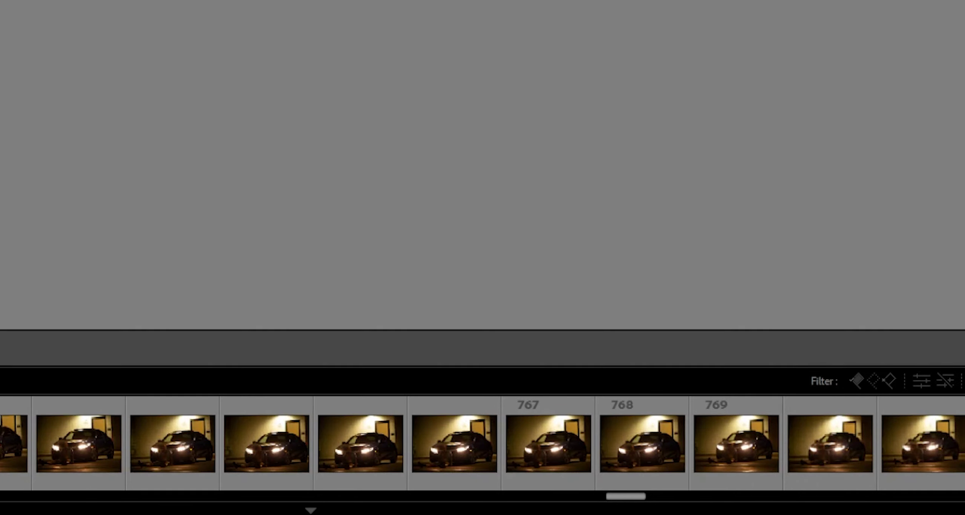
{"action": "scroll", "coordinate": [483, 443], "scroll_direction": "left", "scroll_amount": 10}
{"action": "scroll", "coordinate": [482, 443], "scroll_direction": "right", "scroll_amount": 2}
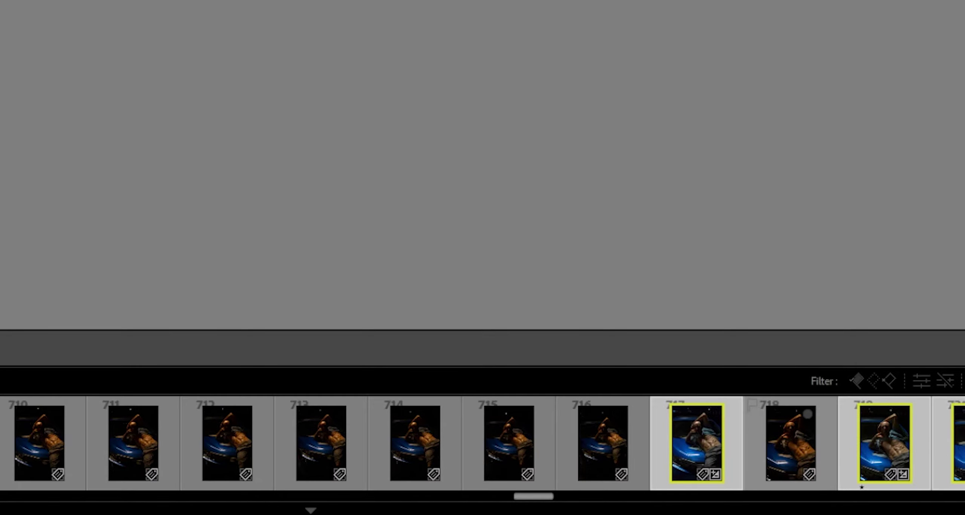
{"action": "left_click", "coordinate": [749, 469]}
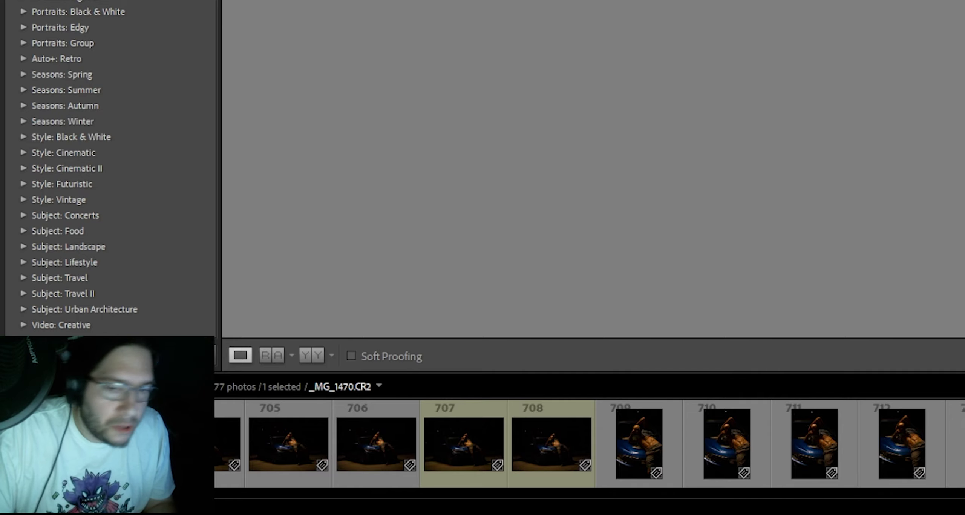
{"action": "key", "text": "ctrl+apostrophe"}
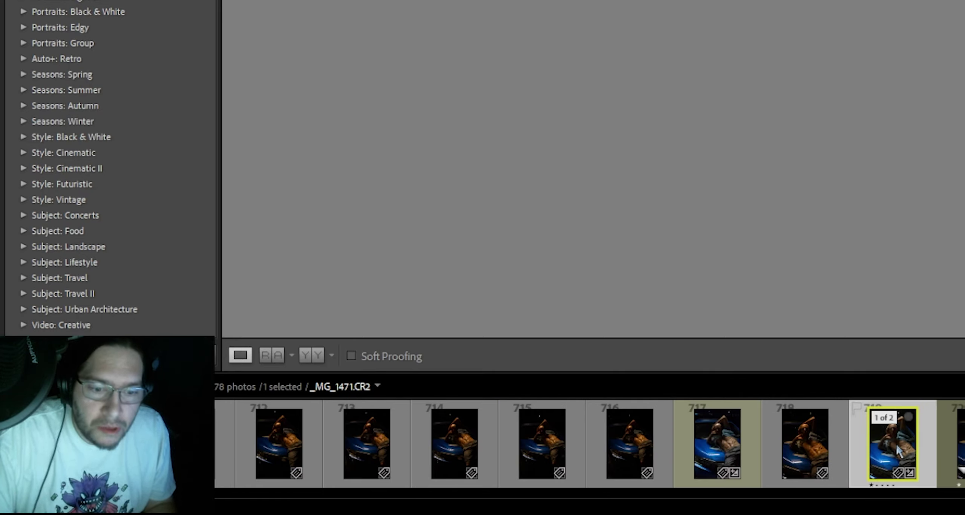
{"action": "key", "text": "Right"}
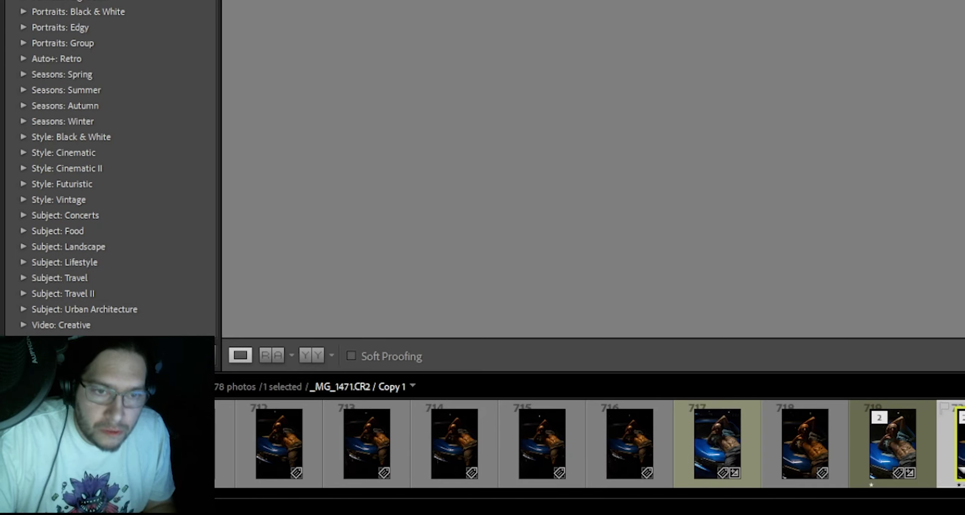
{"action": "left_click", "coordinate": [897, 449]}
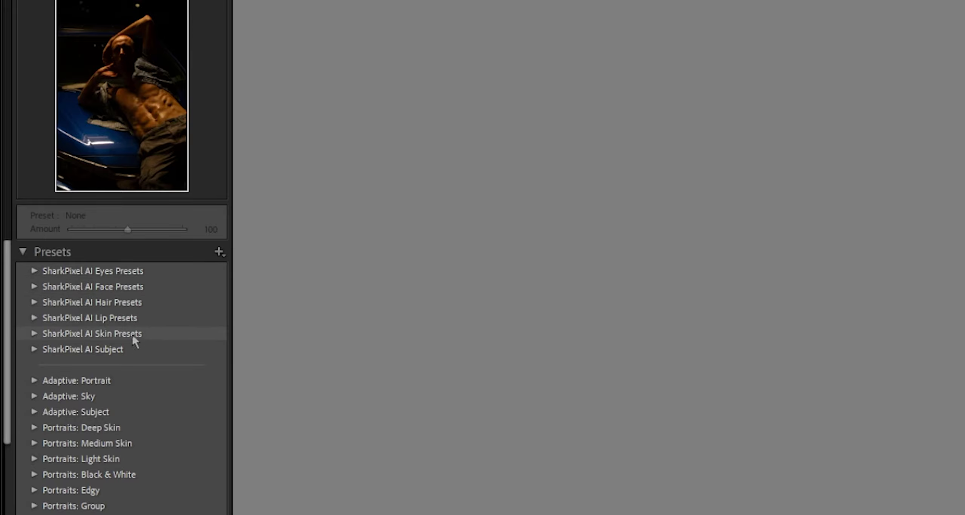
Expand the SharkPixel AI Subject group in the Presets panel.
{"action": "left_click", "coordinate": [35, 350]}
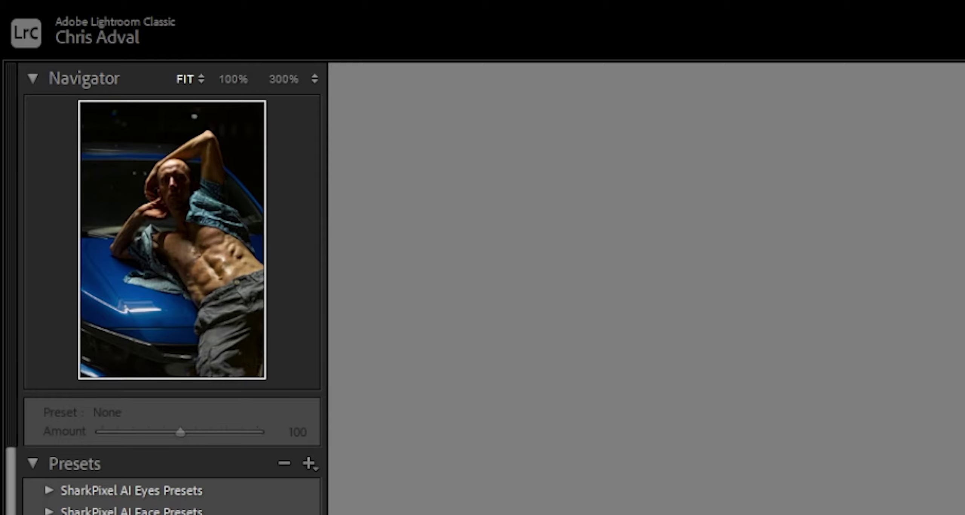
Lower the 1 - Click Polish 01 preset amount to 87 and check the face at 100% zoom.
{"action": "mouse_move", "coordinate": [167, 433]}
{"action": "left_mouse_down"}
{"action": "mouse_move", "coordinate": [141, 432]}
{"action": "mouse_move", "coordinate": [170, 432]}
{"action": "left_mouse_up"}
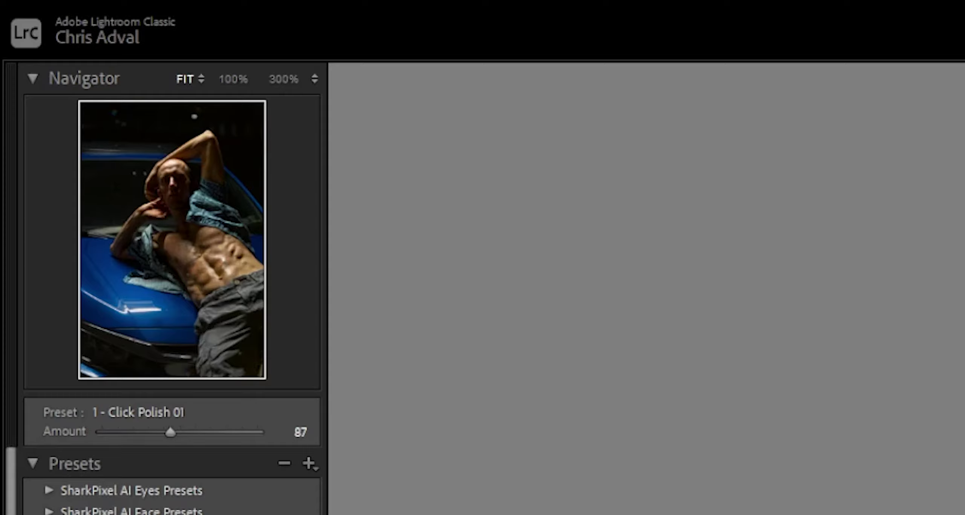
{"action": "key", "text": "z"}
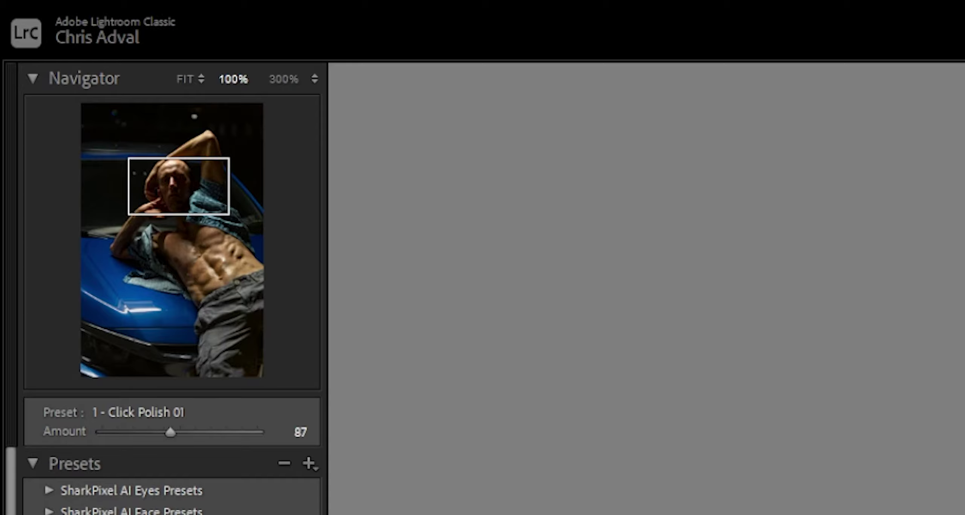
{"action": "key", "text": "z"}
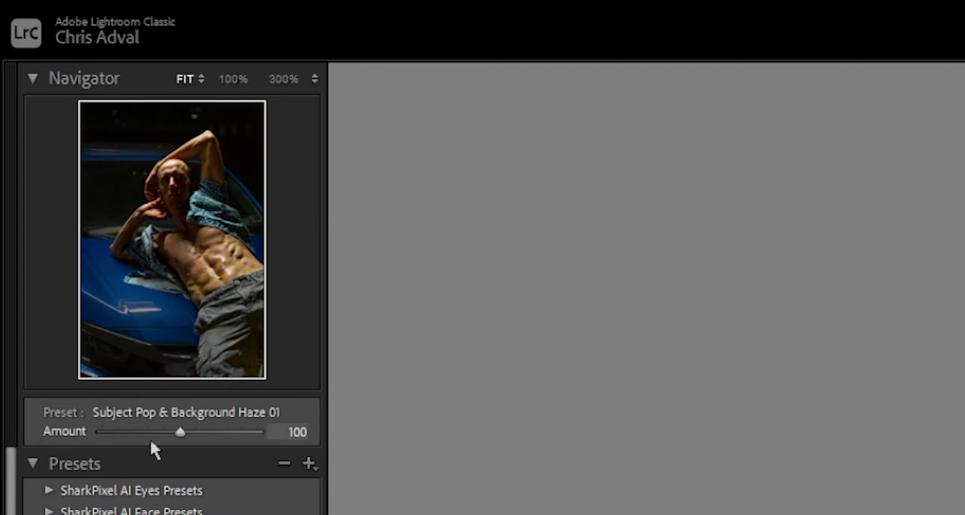
Try preset amounts of 54, 72, 100 and 75, settling on 85.
{"action": "left_click", "coordinate": [144, 434]}
{"action": "left_click_drag", "start_coordinate": [145, 433], "coordinate": [157, 434]}
{"action": "double_click", "coordinate": [162, 433]}
{"action": "left_click", "coordinate": [160, 433]}
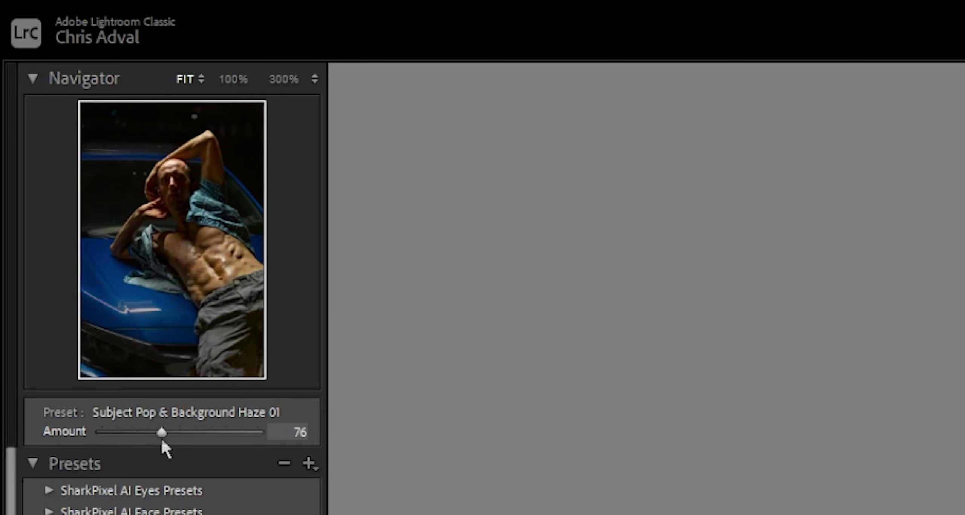
{"action": "double_click", "coordinate": [164, 440]}
{"action": "left_click", "coordinate": [169, 441]}
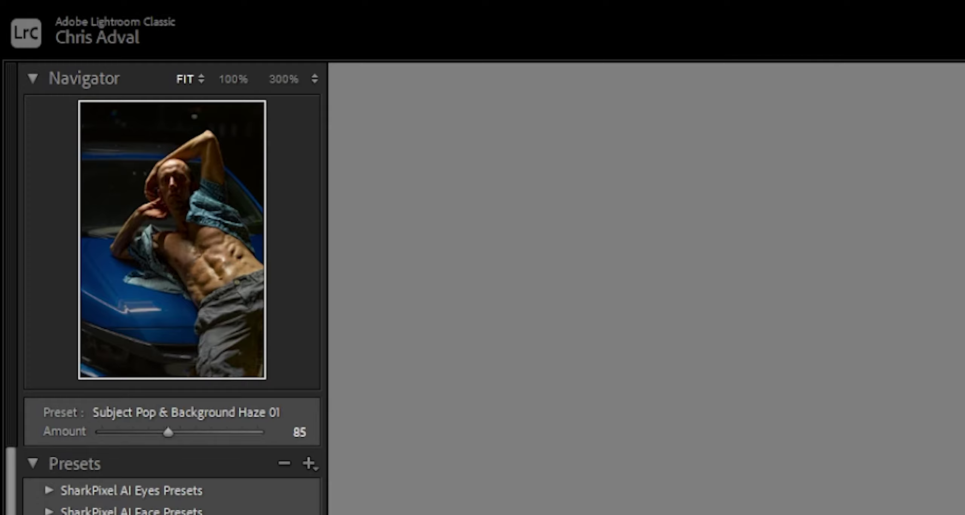
Check the trousers at 100% zoom, then drag the amount to the low 70s and back to 100.
{"action": "key", "text": "z"}
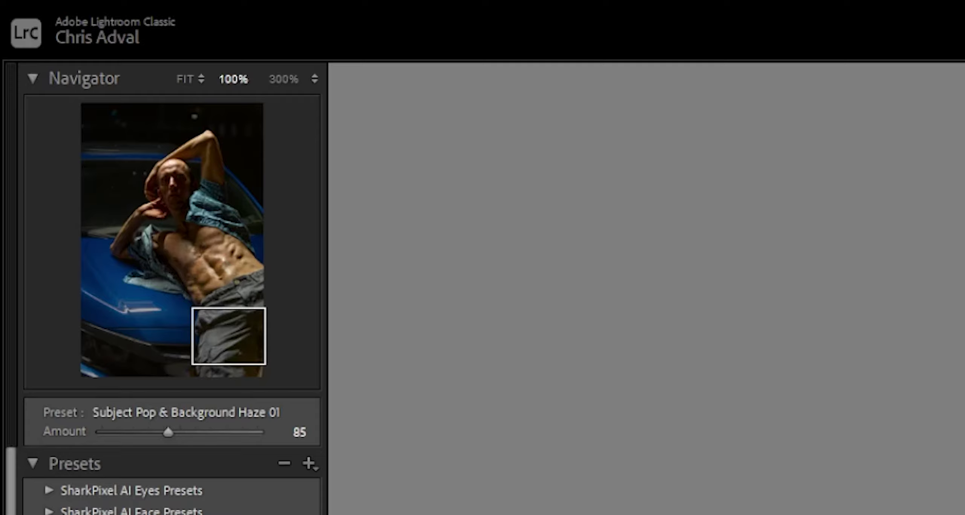
{"action": "key", "text": "z"}
{"action": "left_click_drag", "start_coordinate": [169, 432], "coordinate": [158, 432]}
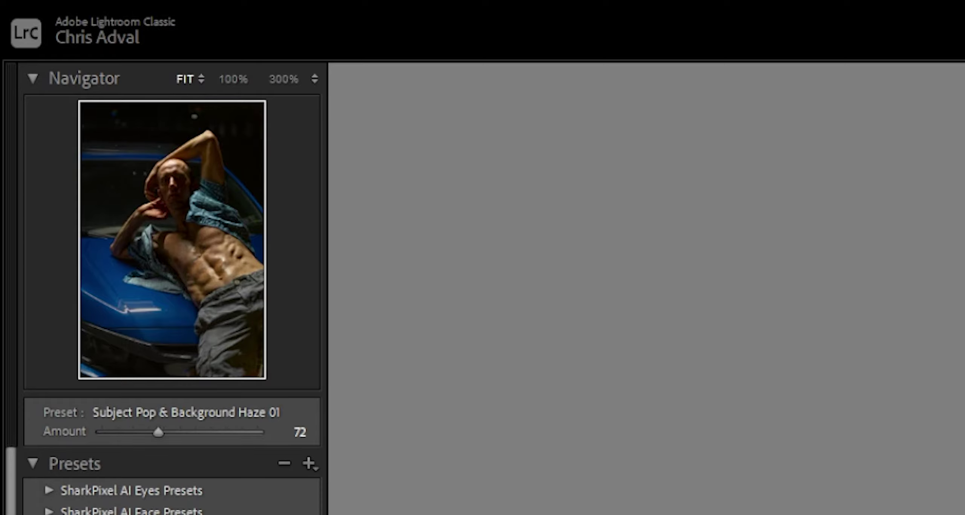
{"action": "left_click_drag", "start_coordinate": [159, 432], "coordinate": [181, 432]}
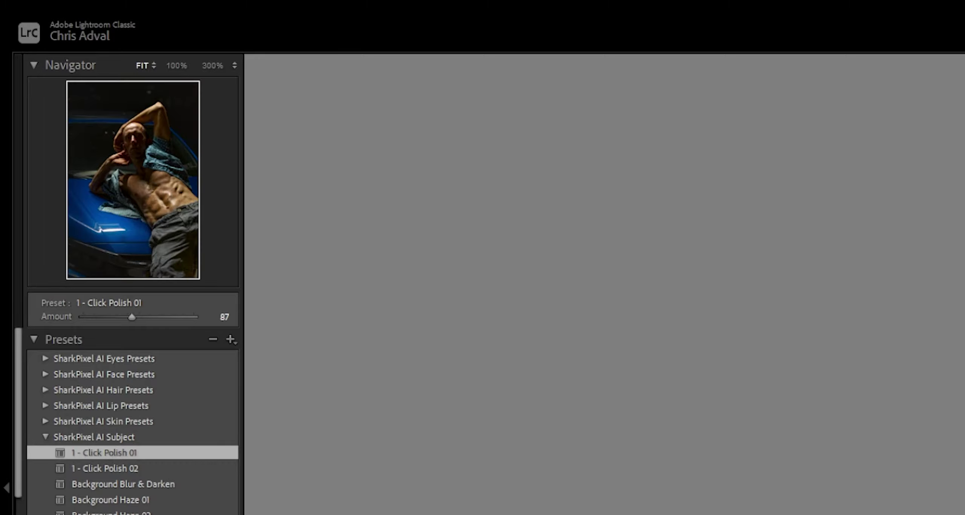
Undo with Ctrl+Z to view the portrait without the preset's look.
{"action": "key", "text": "ctrl+z"}
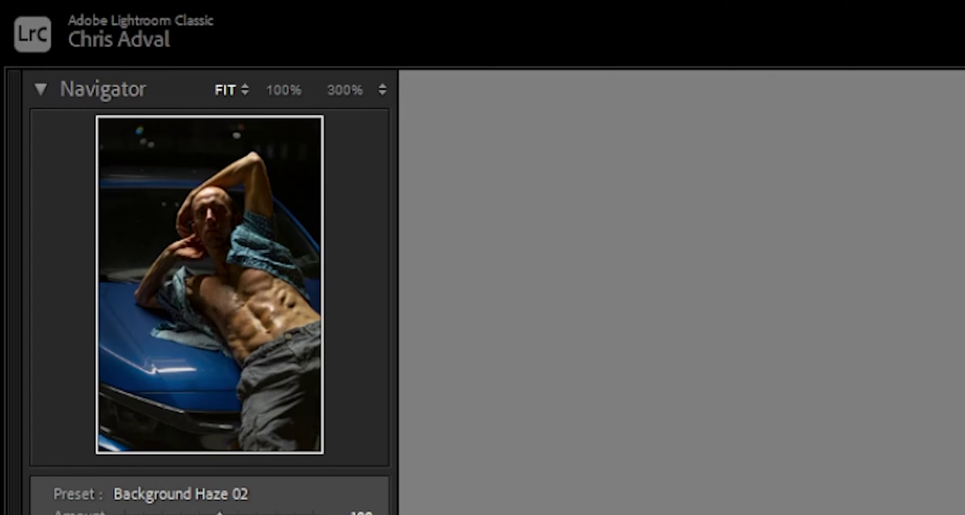
Switch to Library loupe and pan around the man's face and head at 100% zoom.
{"action": "key", "text": "e"}
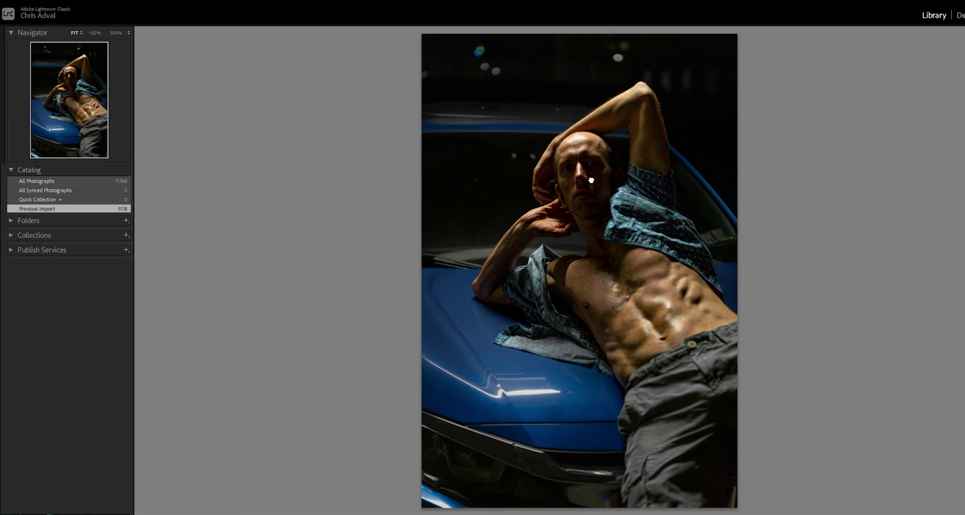
{"action": "left_click", "coordinate": [592, 183]}
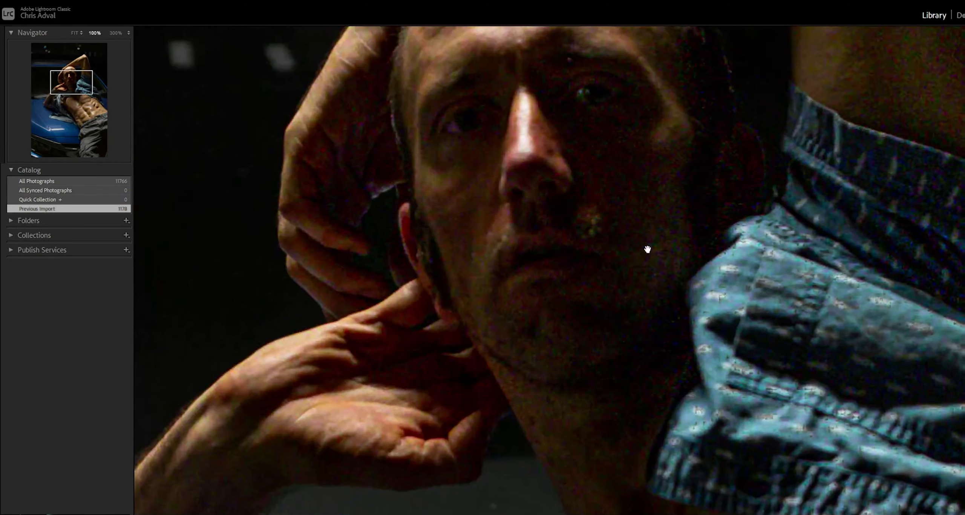
{"action": "left_click_drag", "start_coordinate": [641, 263], "coordinate": [661, 334]}
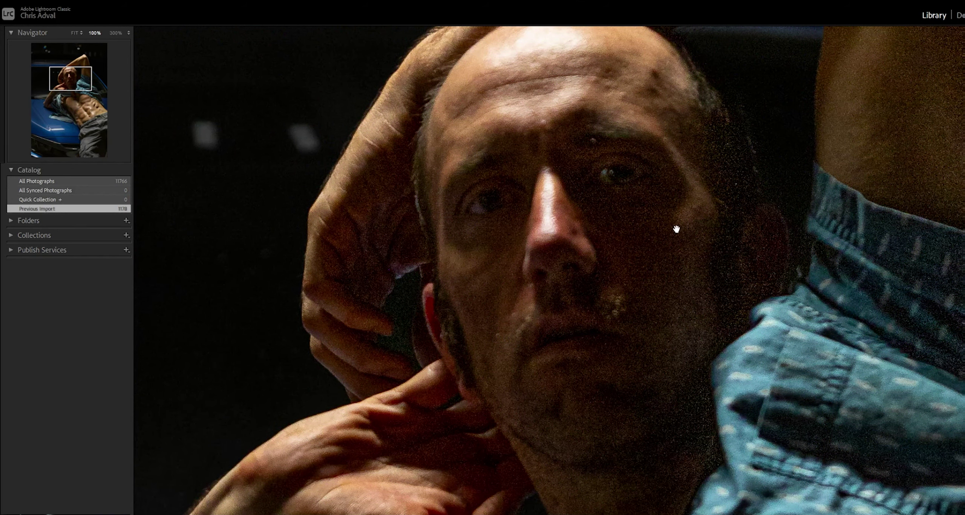
{"action": "left_click_drag", "start_coordinate": [676, 229], "coordinate": [493, 260]}
{"action": "left_click_drag", "start_coordinate": [447, 323], "coordinate": [596, 164]}
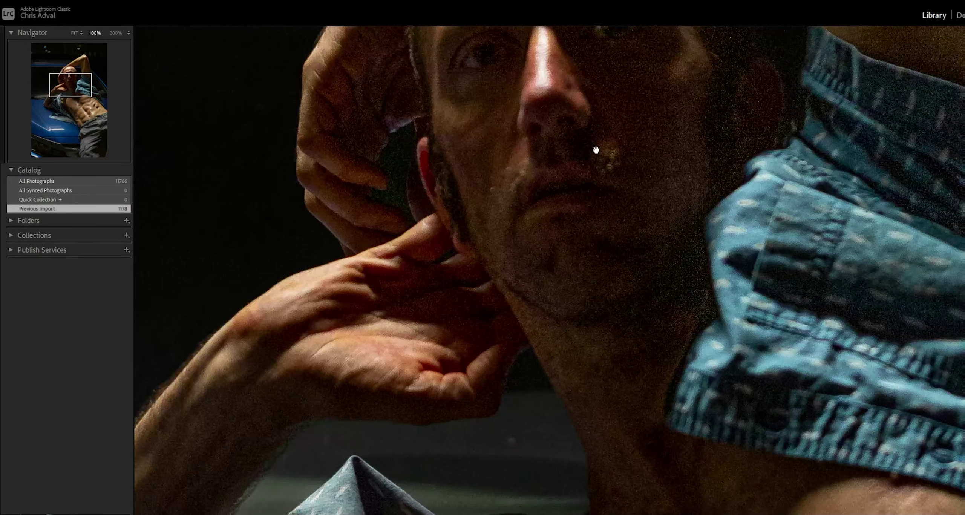
{"action": "left_click", "coordinate": [665, 200]}
{"action": "left_click", "coordinate": [593, 177]}
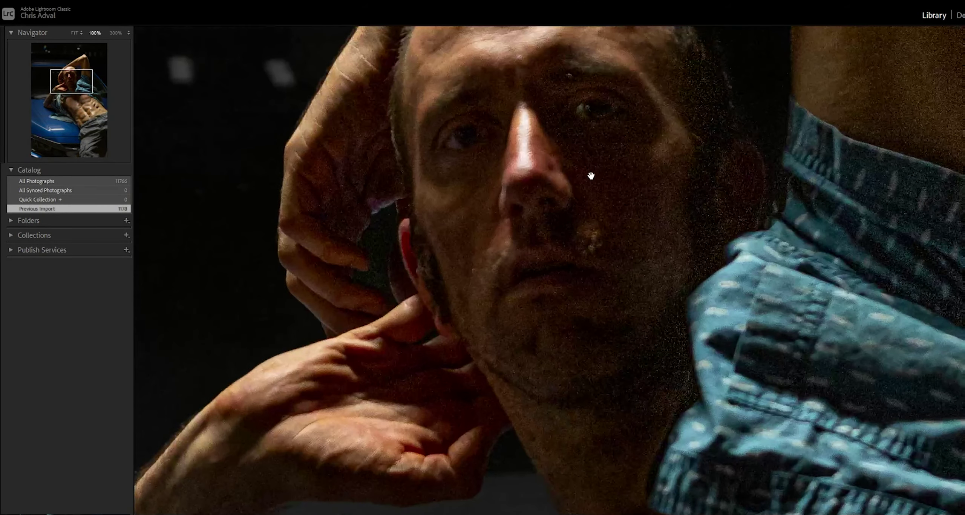
{"action": "left_click_drag", "start_coordinate": [593, 177], "coordinate": [569, 294]}
{"action": "left_click_drag", "start_coordinate": [634, 308], "coordinate": [635, 278]}
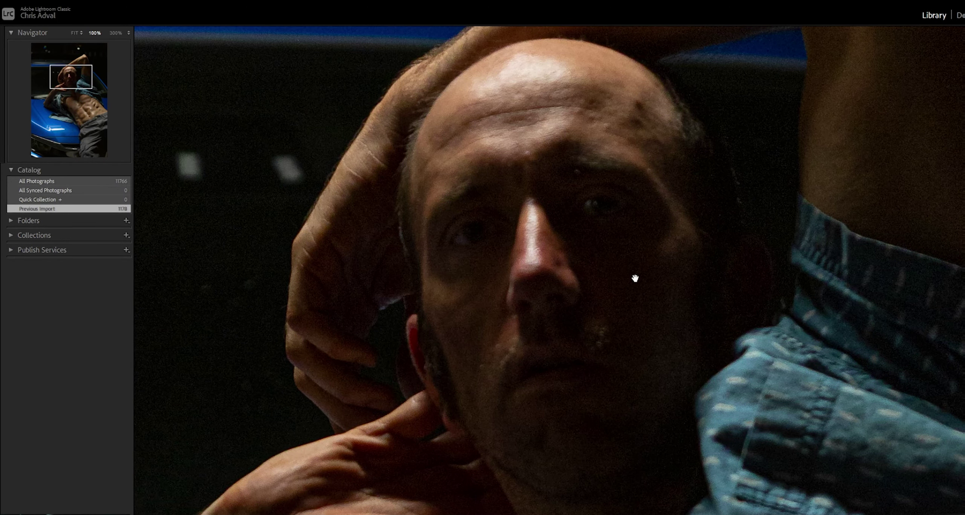
{"action": "mouse_move", "coordinate": [635, 278]}
{"action": "left_mouse_down"}
{"action": "mouse_move", "coordinate": [628, 263]}
{"action": "mouse_move", "coordinate": [637, 292]}
{"action": "left_mouse_up"}
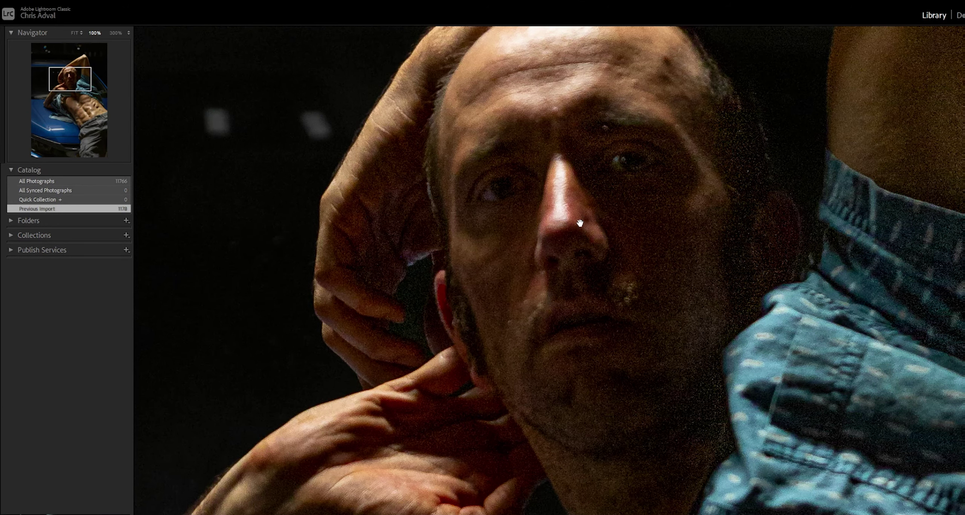
Flip between the portrait and its darker neighbour, first zoomed in, then at full-frame fit.
{"action": "key", "text": "Right"}
{"action": "key", "text": "Left"}
{"action": "key", "text": "Right"}
{"action": "key", "text": "Left"}
{"action": "key", "text": "Right"}
{"action": "key", "text": "Left"}
{"action": "key", "text": "Right"}
{"action": "key", "text": "Left"}
{"action": "left_click", "coordinate": [610, 217]}
{"action": "key", "text": "Left"}
{"action": "key", "text": "Right"}
{"action": "key", "text": "Left"}
{"action": "key", "text": "Right"}
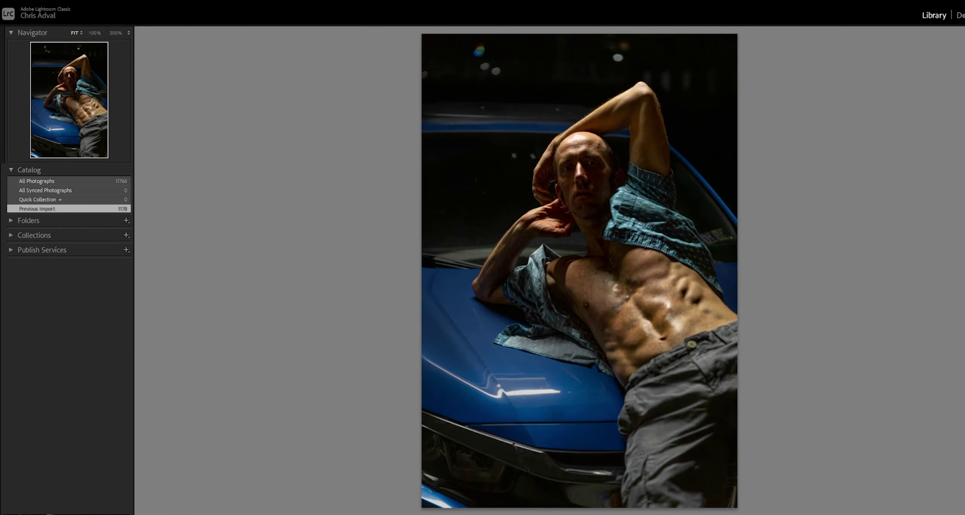
{"action": "key", "text": "Left"}
{"action": "key", "text": "Right"}
Keep comparing the darker and bluer versions, then open the portrait in Develop.
{"action": "key", "text": "Right"}
{"action": "key", "text": "Left"}
{"action": "key", "text": "Right"}
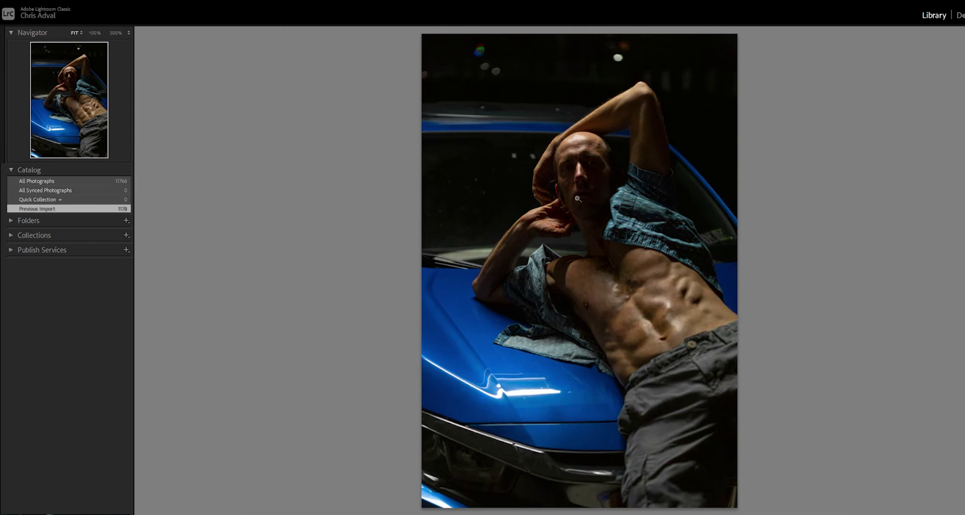
{"action": "key", "text": "Left"}
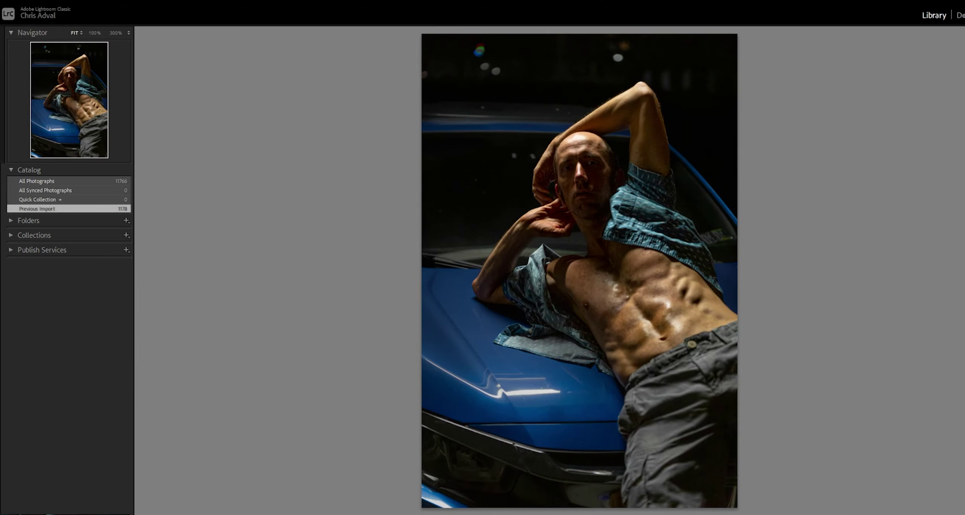
{"action": "key", "text": "Right"}
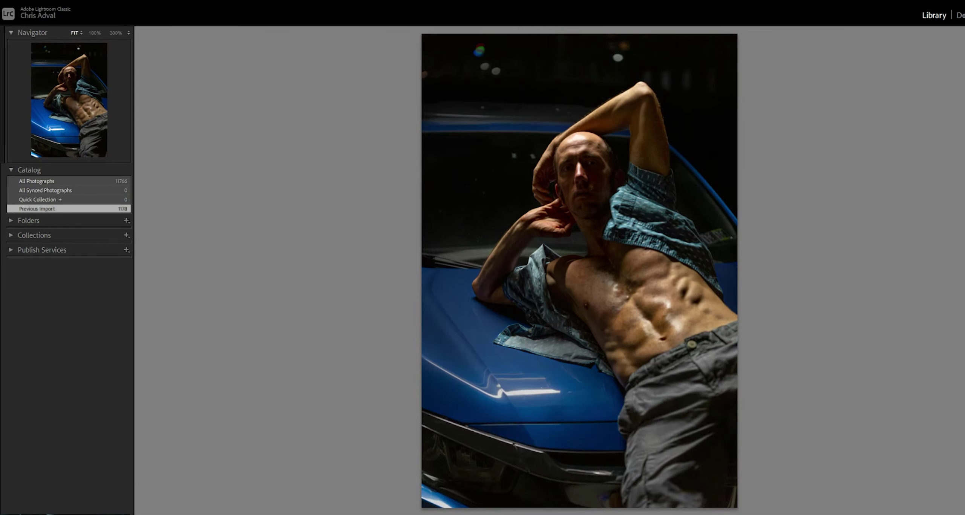
{"action": "key", "text": "Left"}
{"action": "key", "text": "Right"}
{"action": "key", "text": "Left"}
{"action": "key", "text": "Right"}
{"action": "key", "text": "Left"}
{"action": "key", "text": "Right"}
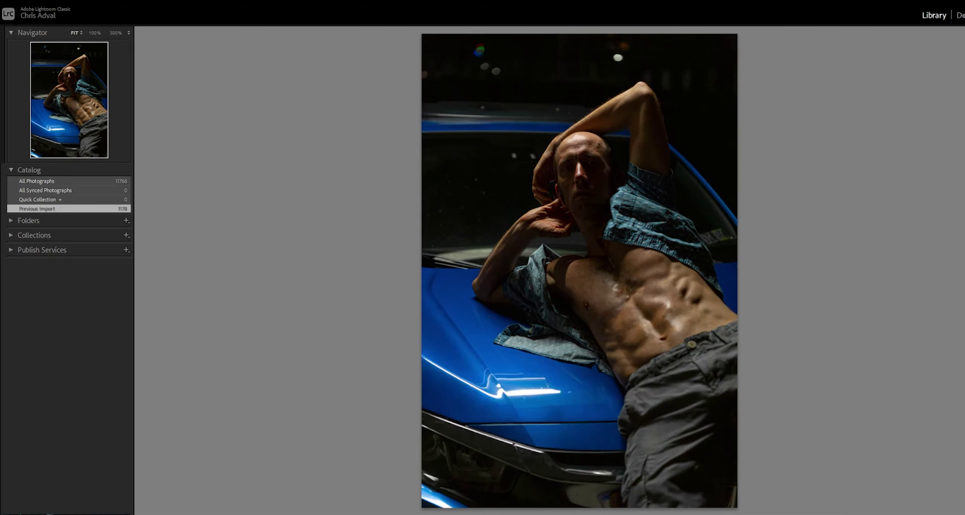
{"action": "key", "text": "Left"}
{"action": "key", "text": "Right"}
{"action": "key", "text": "Left"}
{"action": "key", "text": "Right"}
{"action": "key", "text": "Left"}
{"action": "key", "text": "Right"}
{"action": "key", "text": "Left"}
{"action": "key", "text": "Right"}
{"action": "key", "text": "Left"}
{"action": "key", "text": "Right"}
{"action": "key", "text": "Left"}
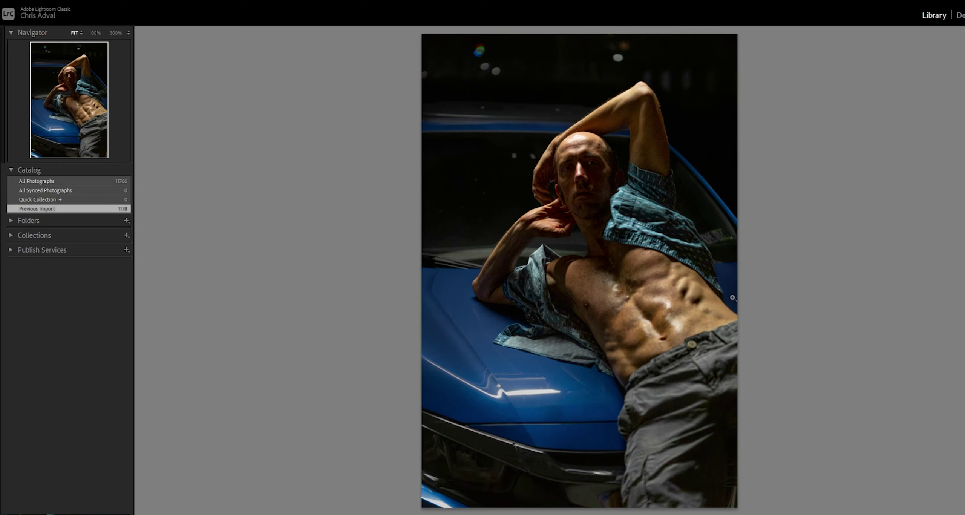
{"action": "key", "text": "d"}
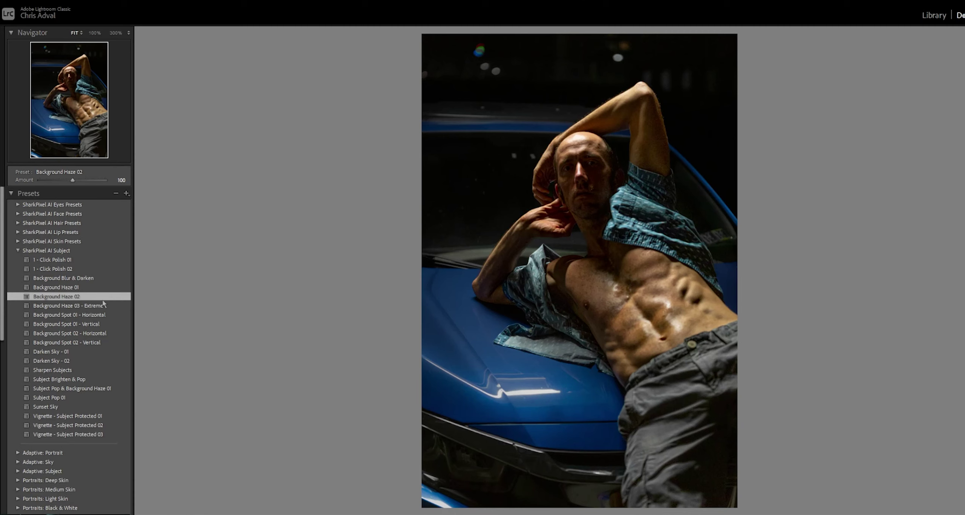
Collapse the SharkPixel AI Subject group and expand SharkPixel AI Face Presets.
{"action": "left_click", "coordinate": [49, 250]}
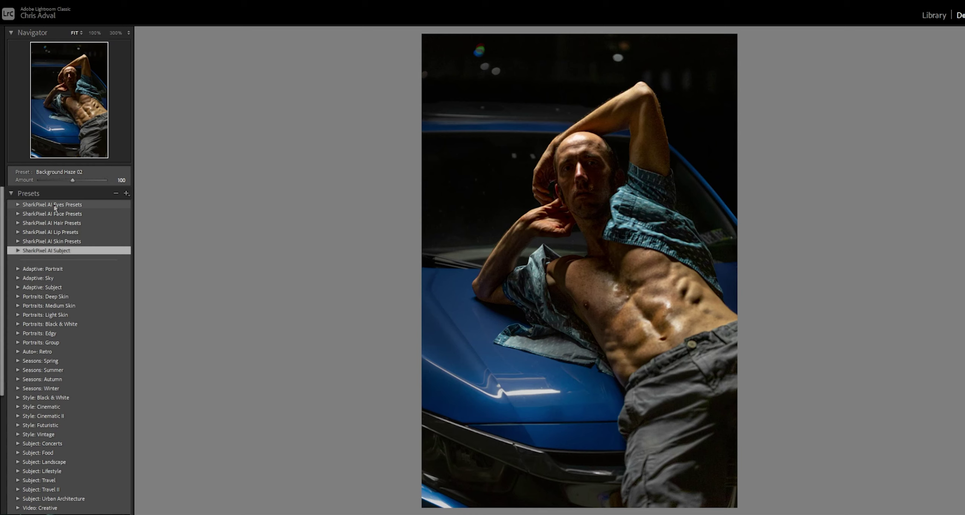
{"action": "left_click", "coordinate": [18, 214]}
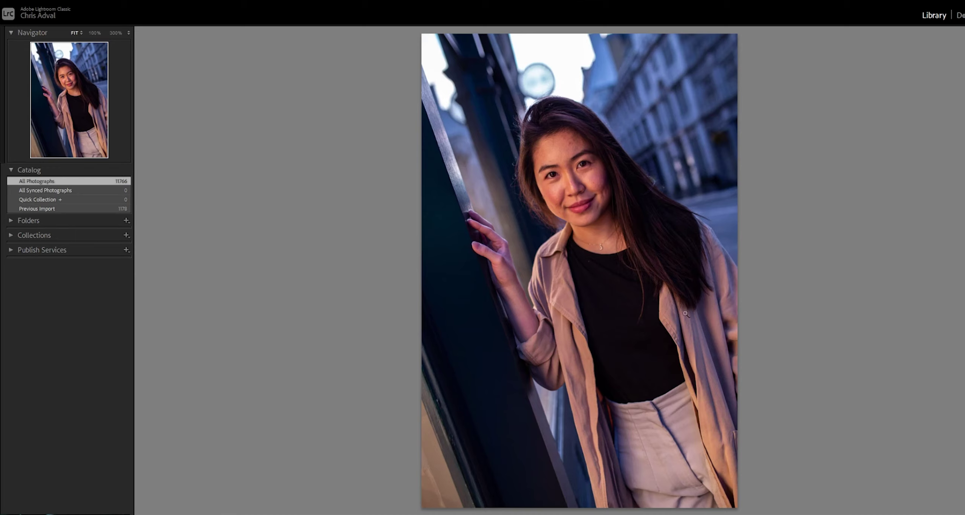
Open the woman's portrait _MG_9787.CR2 / Copy 1 in the Develop module.
{"action": "key", "text": "d"}
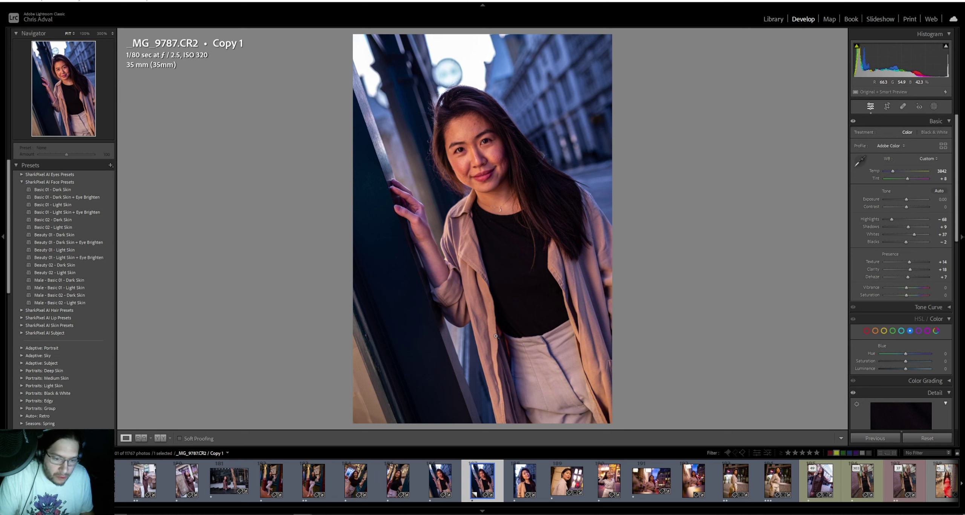
{"action": "left_click", "coordinate": [449, 484]}
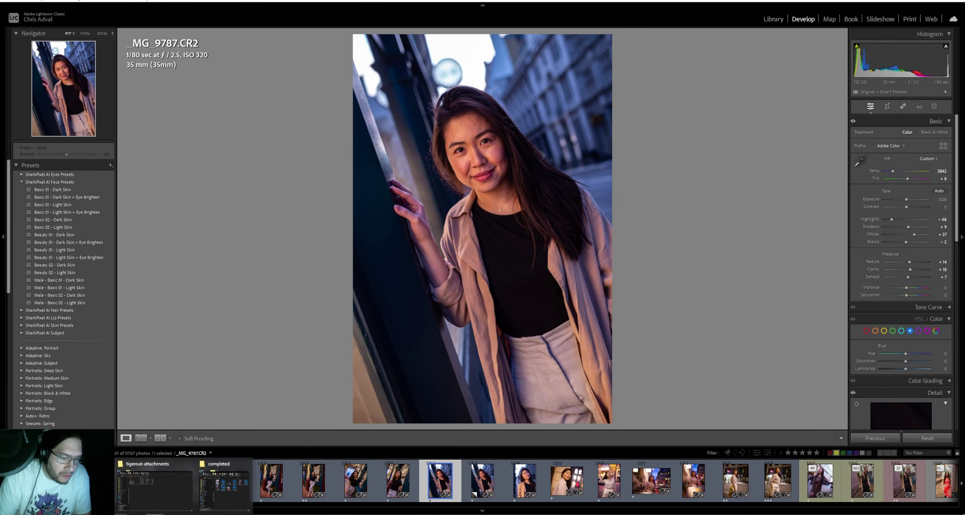
{"action": "key", "text": "alt+Tab"}
{"action": "left_click", "coordinate": [446, 132]}
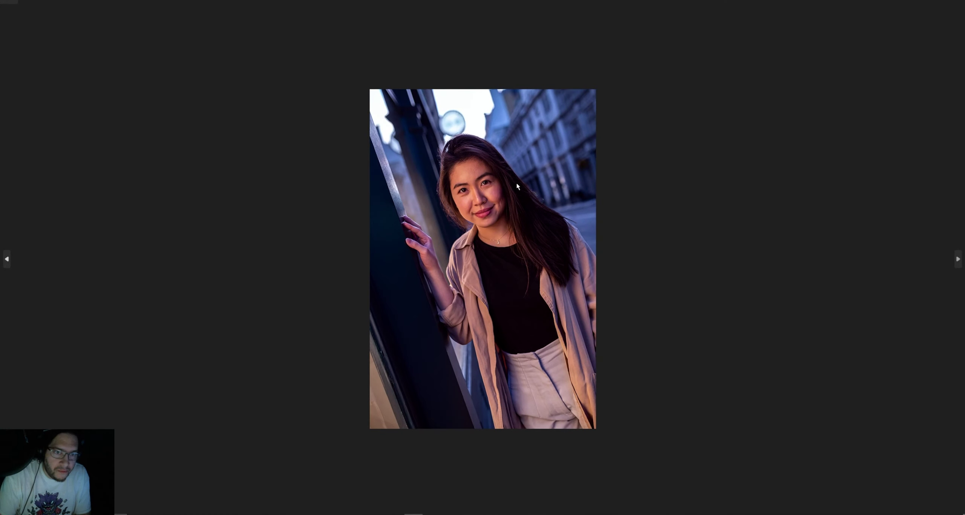
{"action": "key", "text": "alt+Tab"}
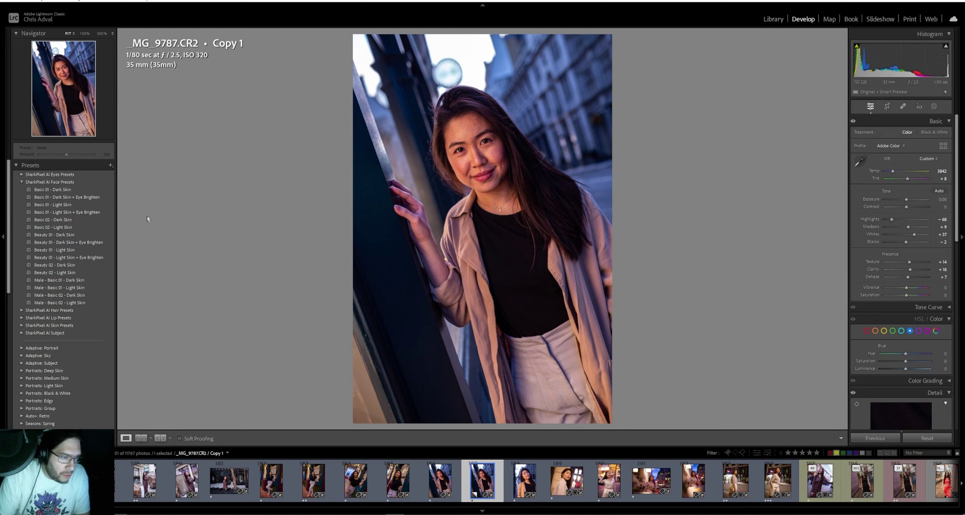
With her face at 100%, apply Eye Whites - Brighten Soften 01 and Eyes - Sharpen 02 from SharkPixel AI Eyes Presets.
{"action": "left_click", "coordinate": [22, 175]}
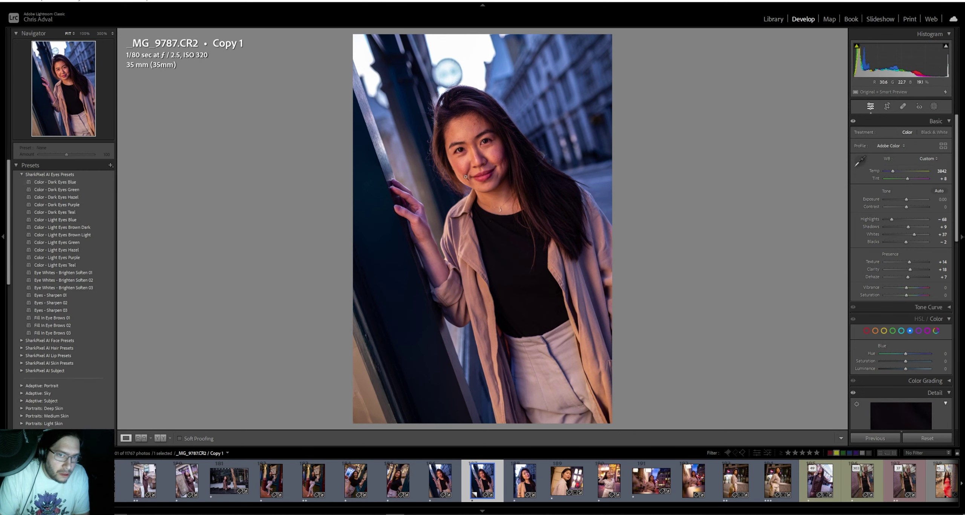
{"action": "left_click", "coordinate": [454, 154]}
{"action": "left_click_drag", "start_coordinate": [439, 293], "coordinate": [419, 228]}
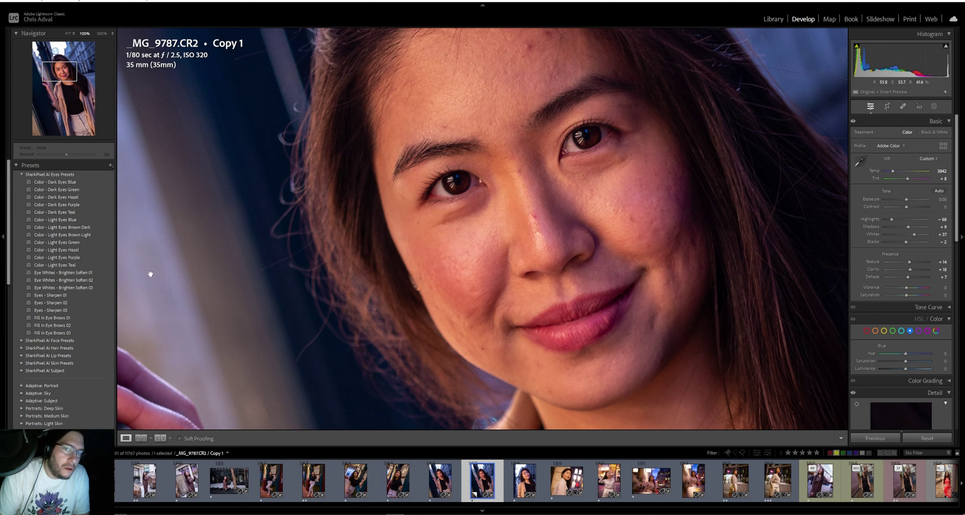
{"action": "left_click", "coordinate": [93, 269]}
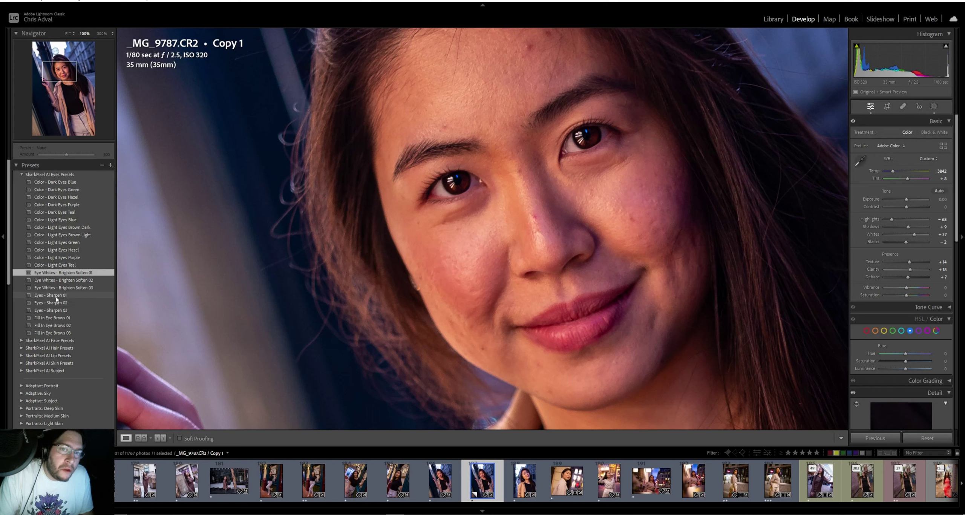
{"action": "left_click", "coordinate": [54, 303]}
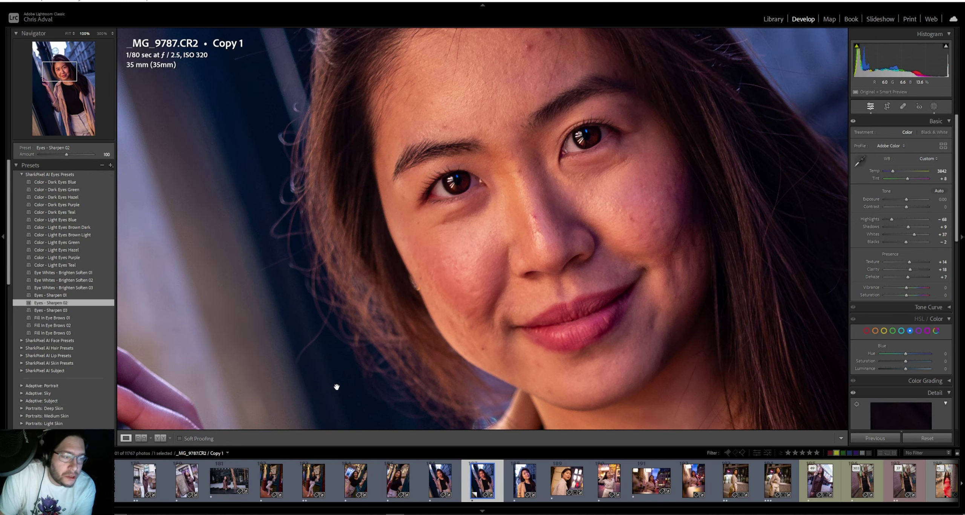
{"action": "left_click", "coordinate": [351, 325]}
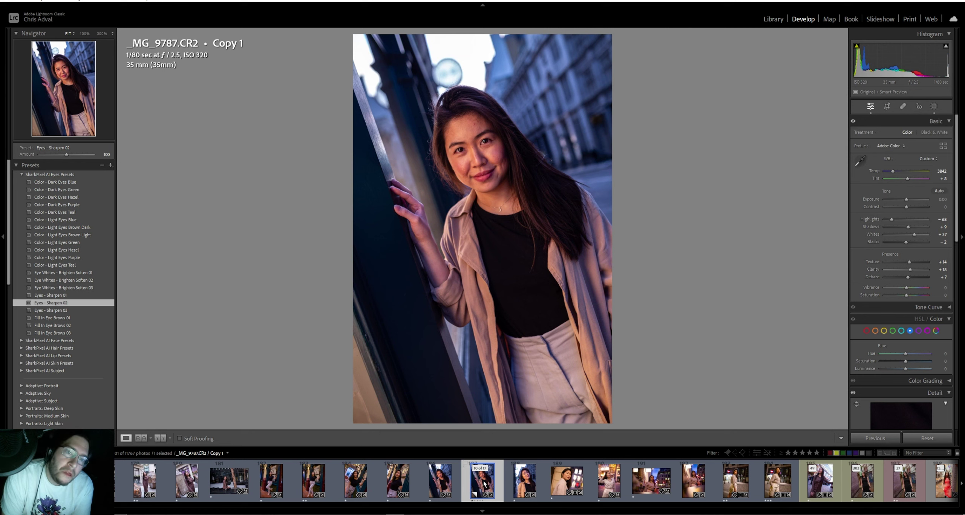
Compare the before and after versions, then zoom to 100% on her face.
{"action": "key", "text": "backslash"}
{"action": "key", "text": "backslash"}
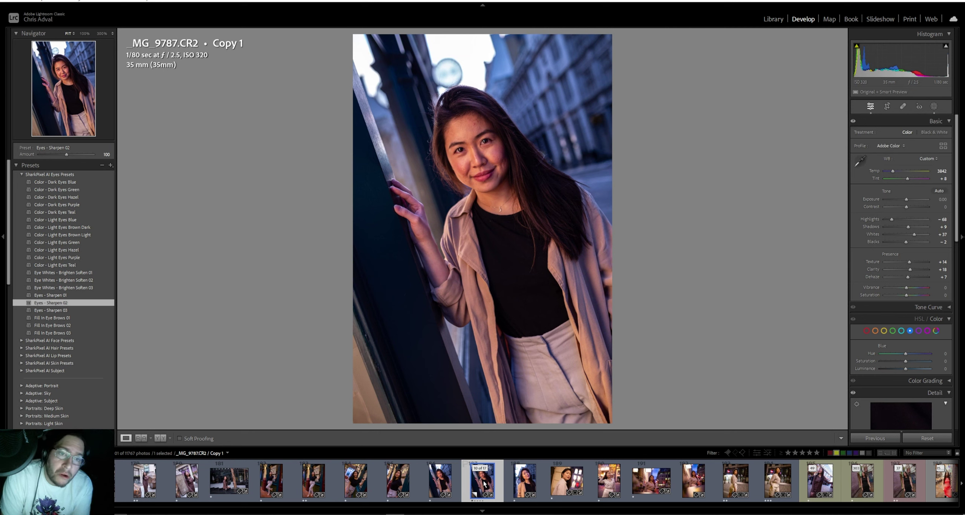
{"action": "key", "text": "backslash"}
{"action": "key", "text": "backslash"}
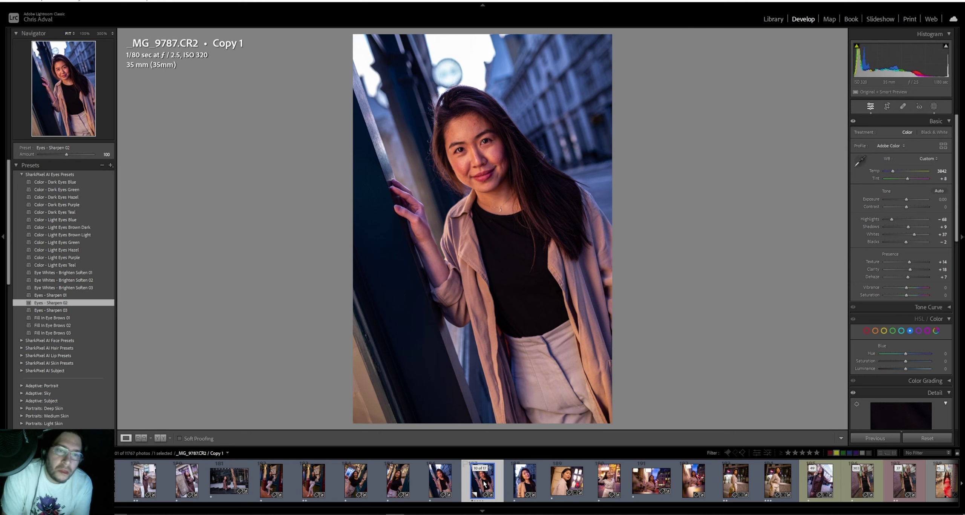
{"action": "key", "text": "z"}
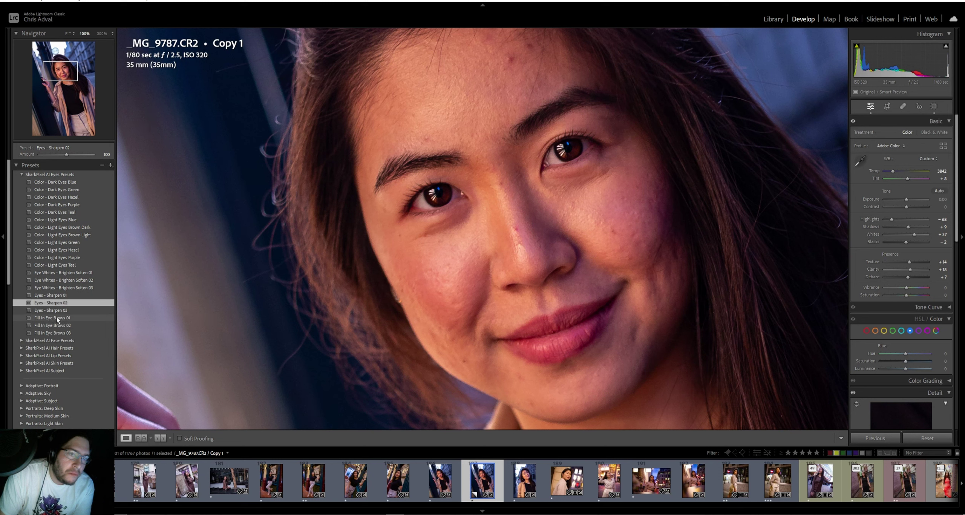
Apply Fill In Eye Brows 01, return to fit view and expand SharkPixel AI Face Presets.
{"action": "left_click", "coordinate": [58, 317]}
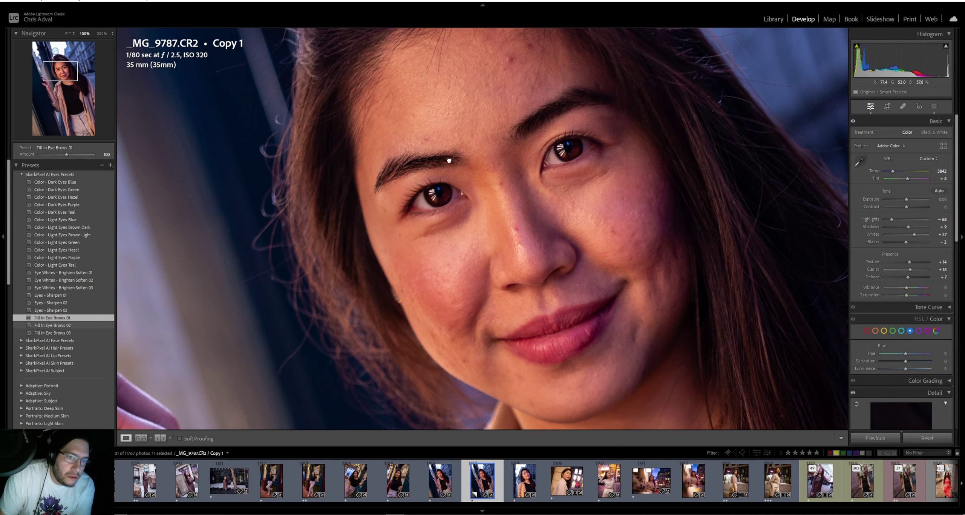
{"action": "left_click", "coordinate": [639, 297]}
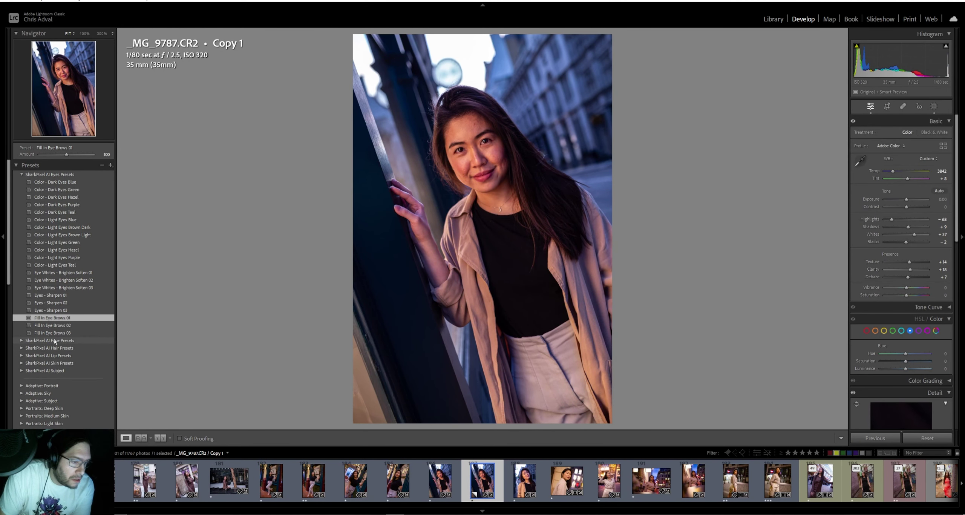
{"action": "left_click", "coordinate": [55, 340]}
Switch between fit and 100% views of the face, then apply Beauty 01 - Light Skin.
{"action": "key", "text": "z"}
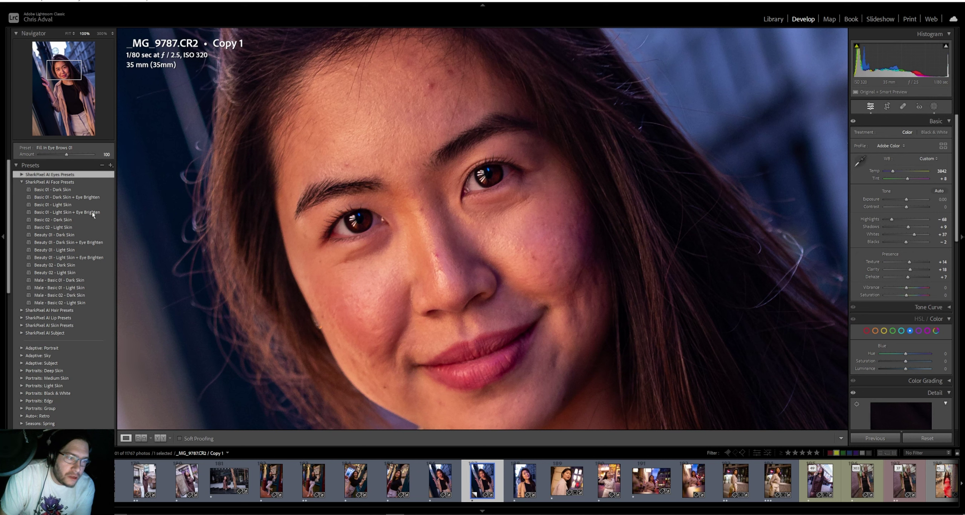
{"action": "mouse_move", "coordinate": [92, 212]}
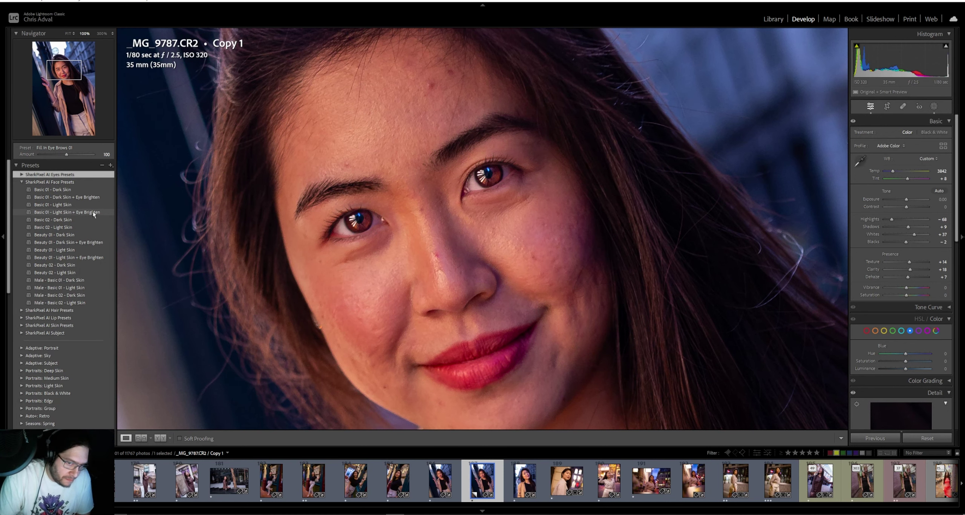
{"action": "left_click", "coordinate": [219, 308]}
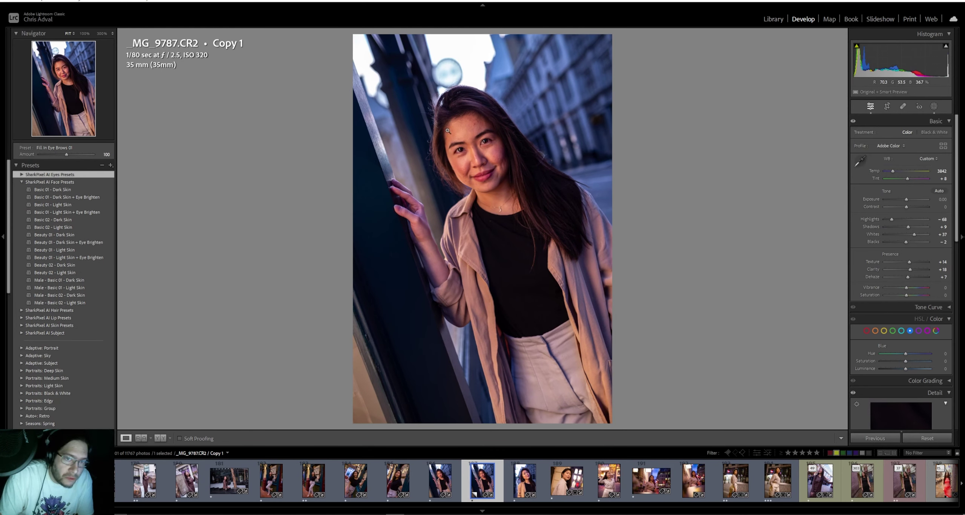
{"action": "key", "text": "z"}
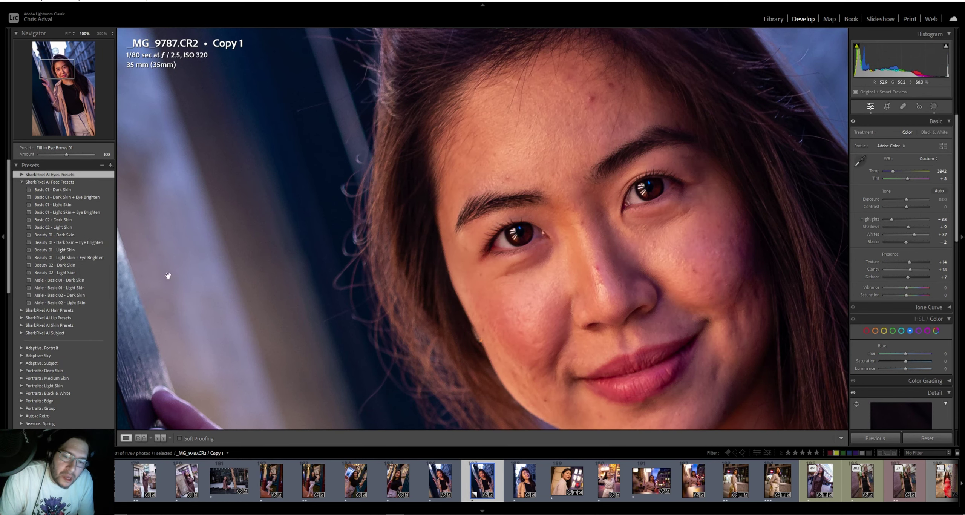
{"action": "left_click", "coordinate": [229, 325]}
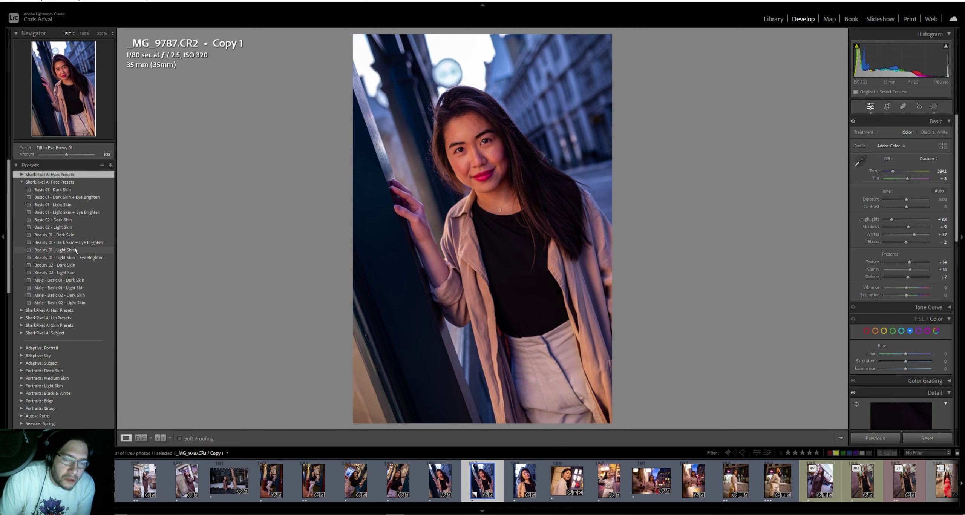
{"action": "key", "text": "z"}
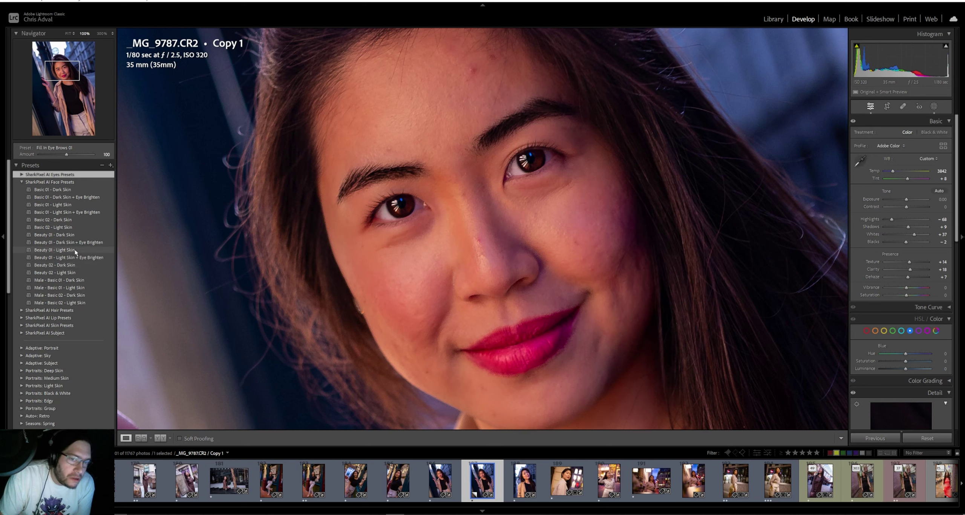
{"action": "left_click", "coordinate": [74, 249]}
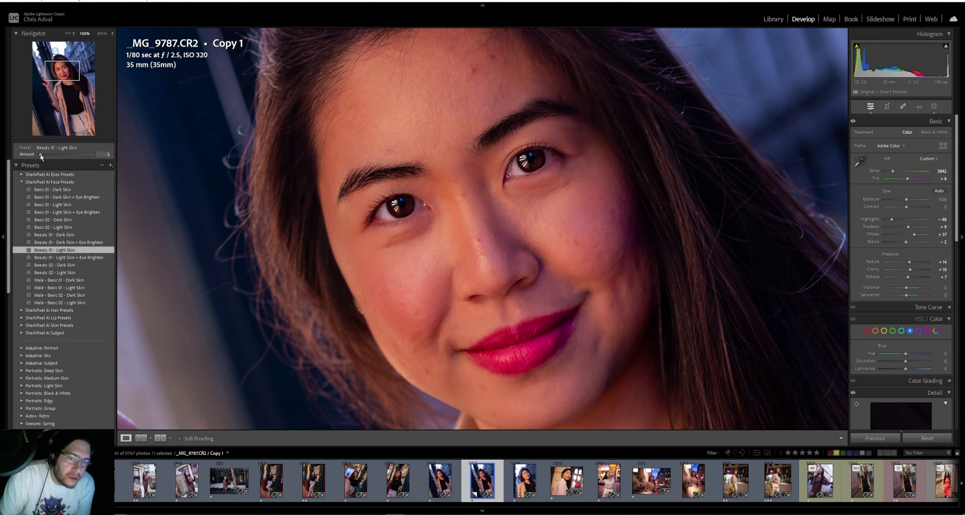
Zoom in on the face and lower the Beauty 01 - Light Skin amount to 54.
{"action": "key", "text": "z"}
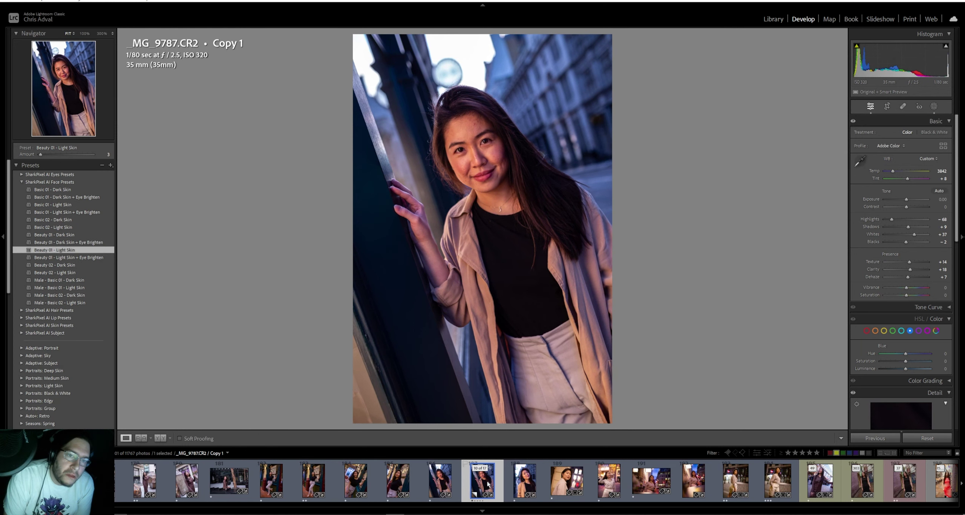
{"action": "key", "text": "z"}
{"action": "left_click", "coordinate": [44, 154]}
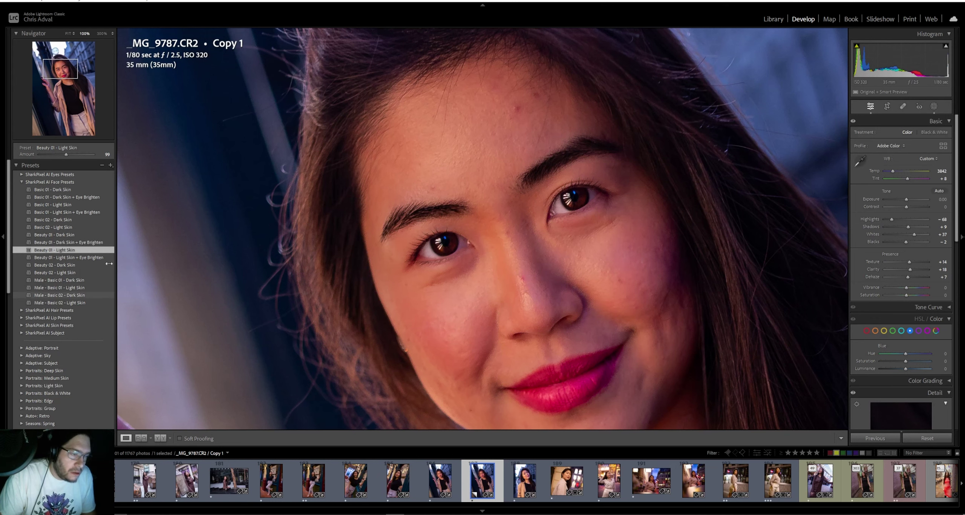
{"action": "left_click_drag", "start_coordinate": [58, 157], "coordinate": [57, 155]}
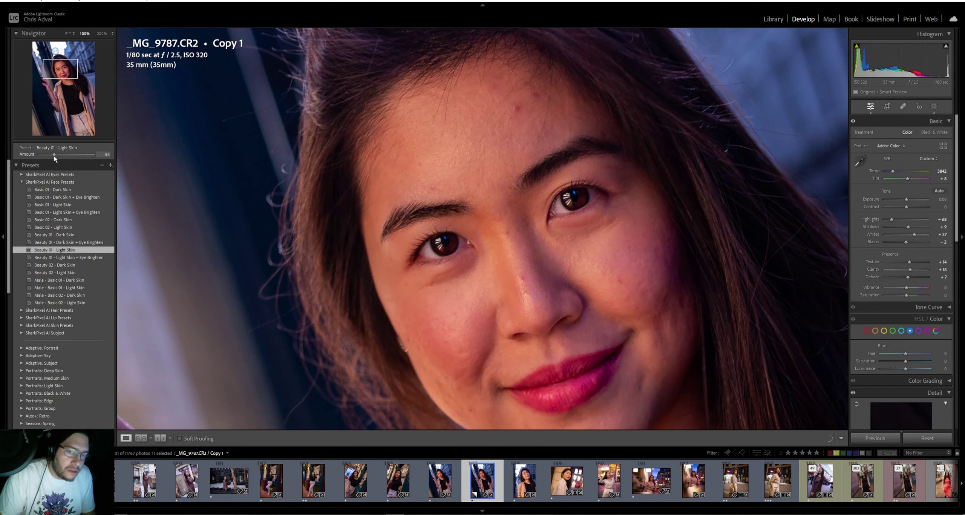
Compare before and after, inspect the lips and eyes at 100%, and show the face masks.
{"action": "key", "text": "z"}
{"action": "scroll", "coordinate": [60, 263], "scroll_direction": "down", "scroll_amount": 3}
{"action": "key", "text": "backslash"}
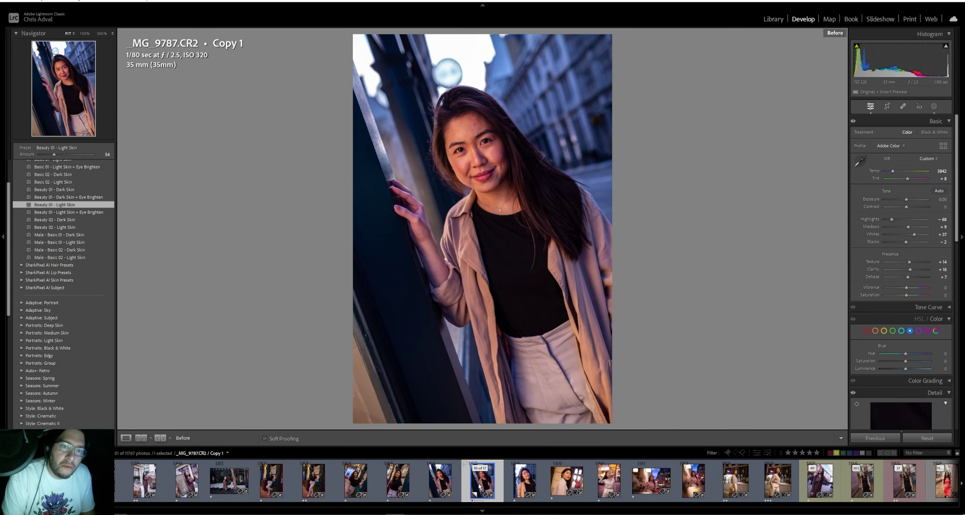
{"action": "key", "text": "backslash"}
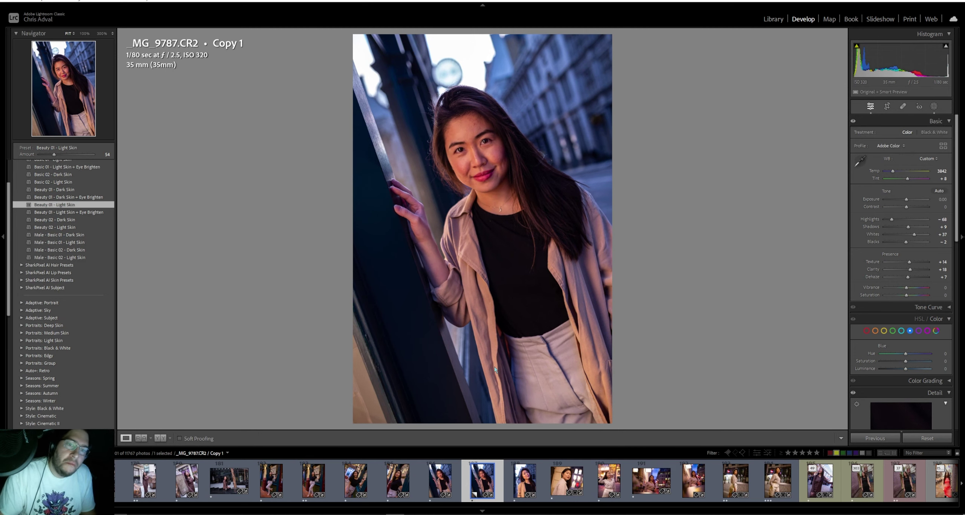
{"action": "left_click", "coordinate": [443, 162]}
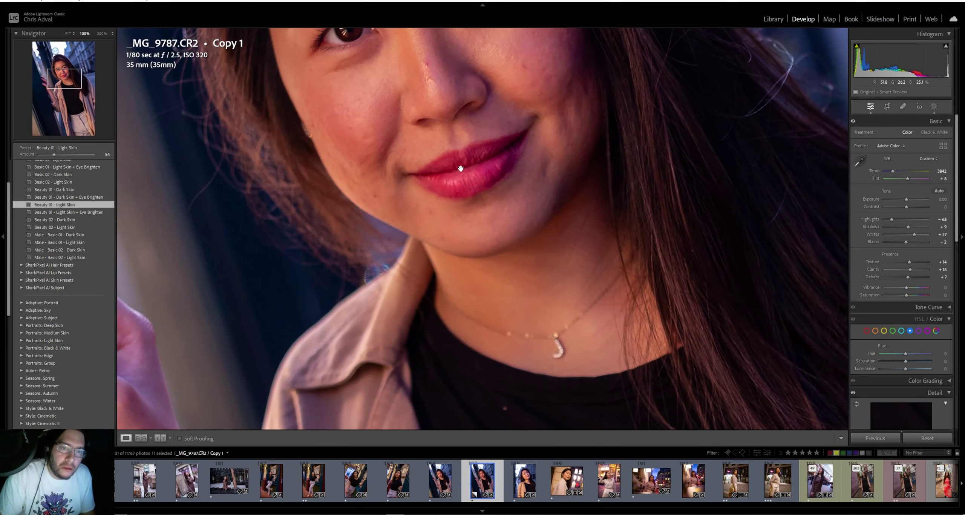
{"action": "left_click_drag", "start_coordinate": [516, 145], "coordinate": [503, 315]}
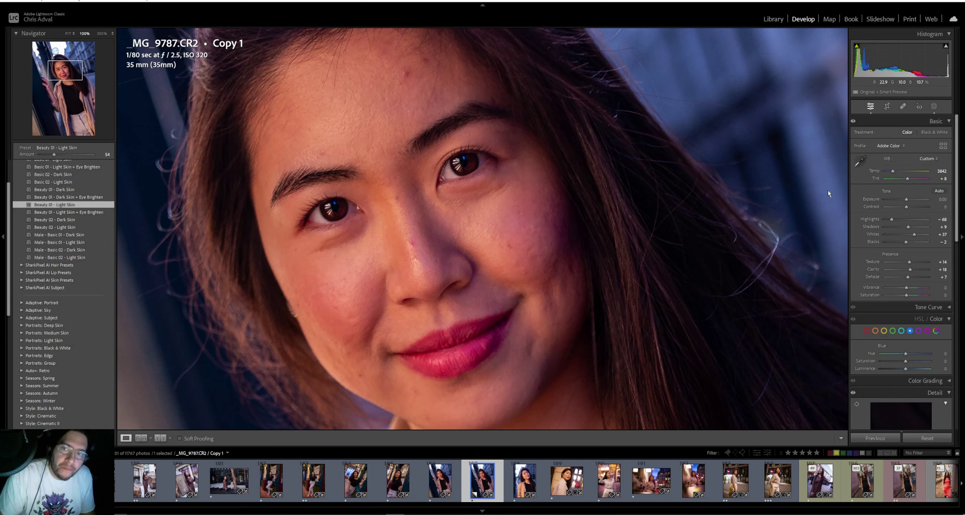
{"action": "left_click", "coordinate": [935, 108]}
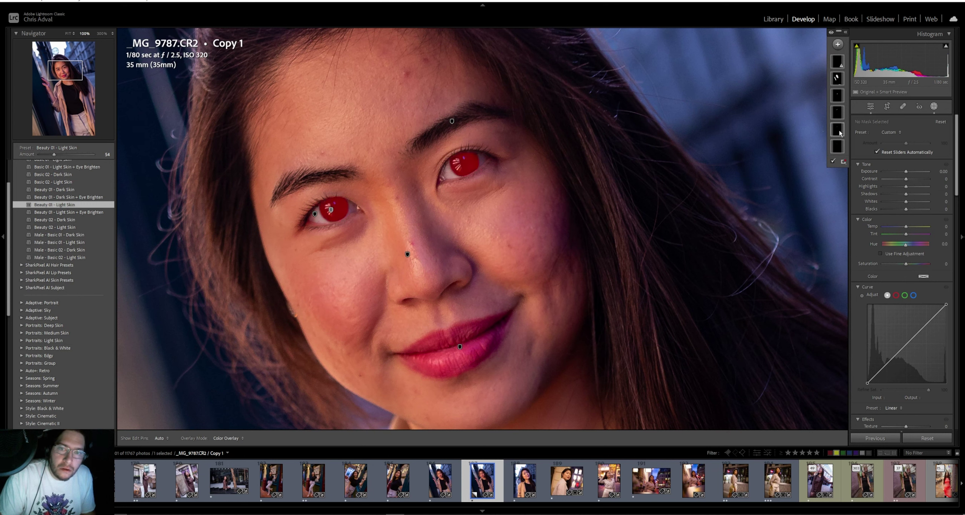
Select the Lips: Natural Color Punch mask to inspect its settings.
{"action": "left_click", "coordinate": [838, 96]}
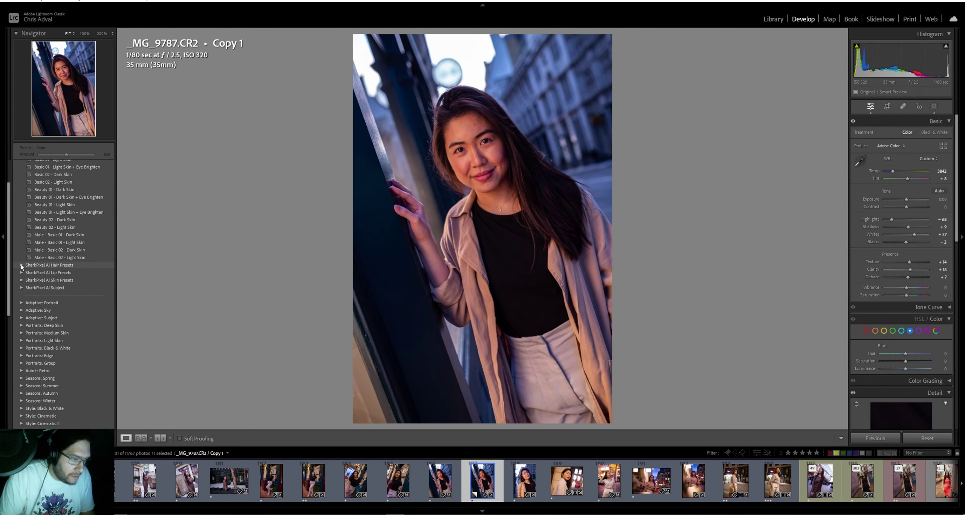
Expand SharkPixel AI Hair Presets and apply Brighten Hair at amount 100.
{"action": "left_click", "coordinate": [21, 265]}
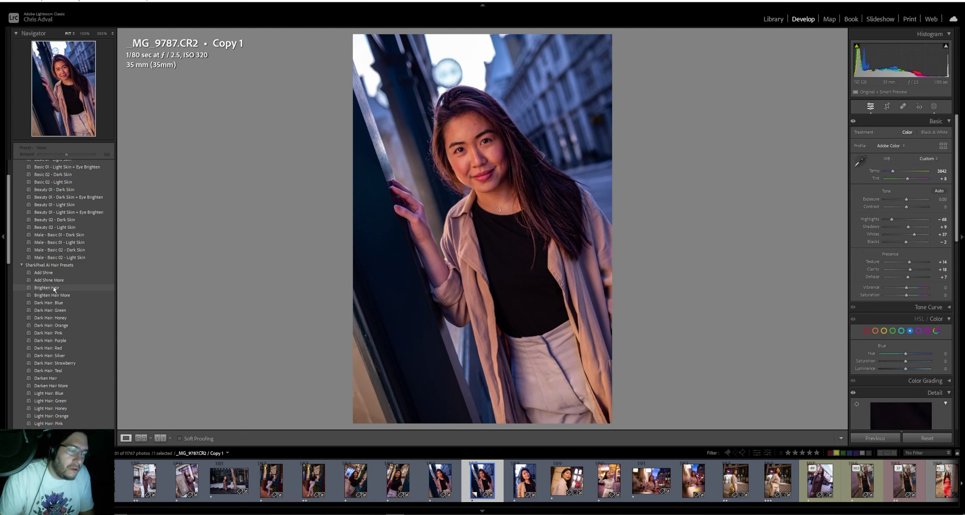
{"action": "left_click", "coordinate": [55, 288]}
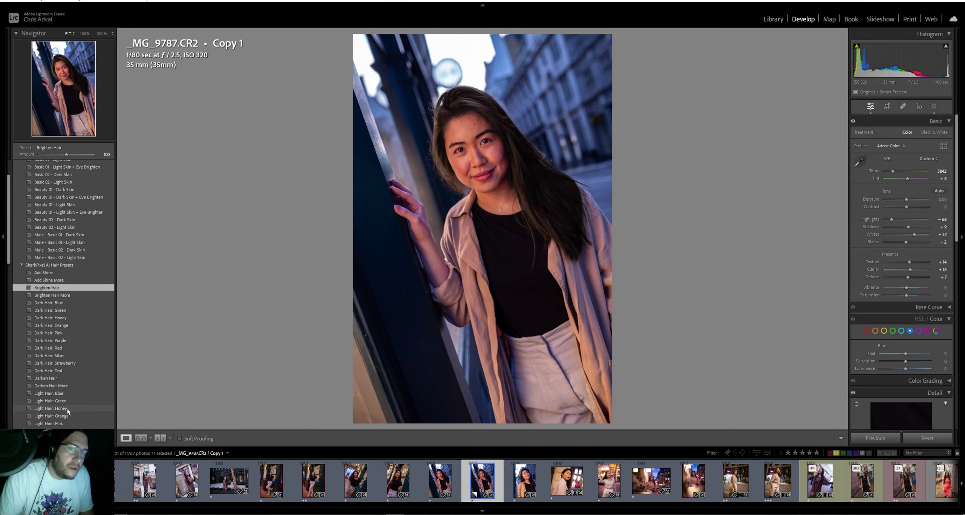
{"action": "scroll", "coordinate": [62, 422], "scroll_direction": "down", "scroll_amount": 10}
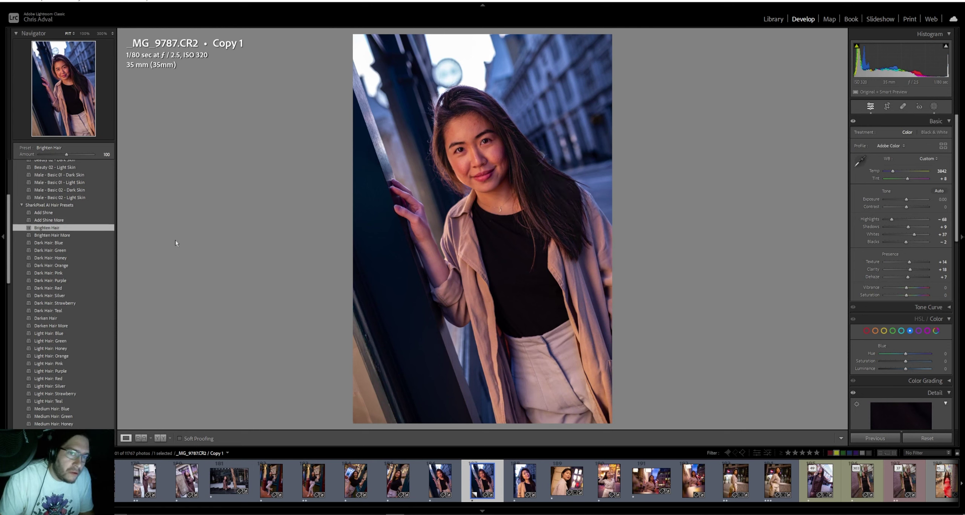
Check the face at 100% and back to fit, then apply Lips: Natural Sharpen 01.
{"action": "scroll", "coordinate": [69, 278], "scroll_direction": "down", "scroll_amount": 5}
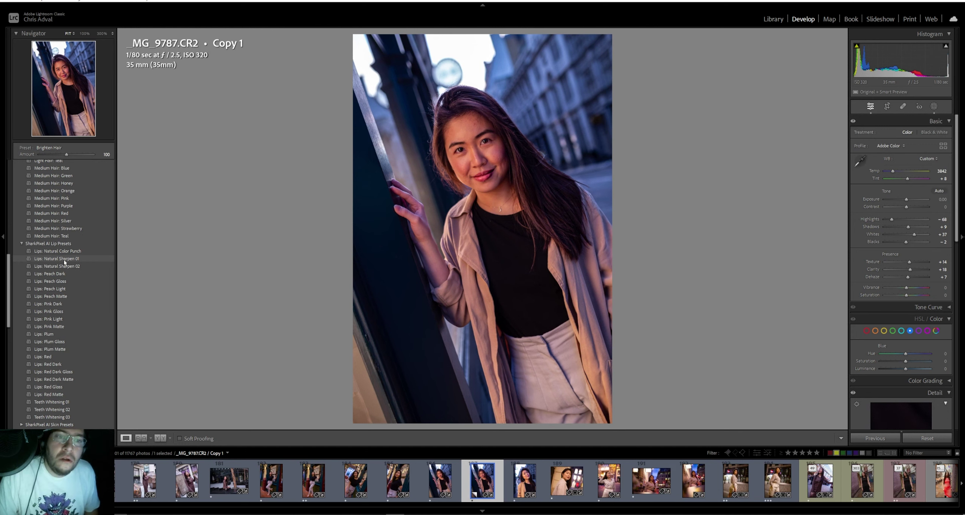
{"action": "key", "text": "z"}
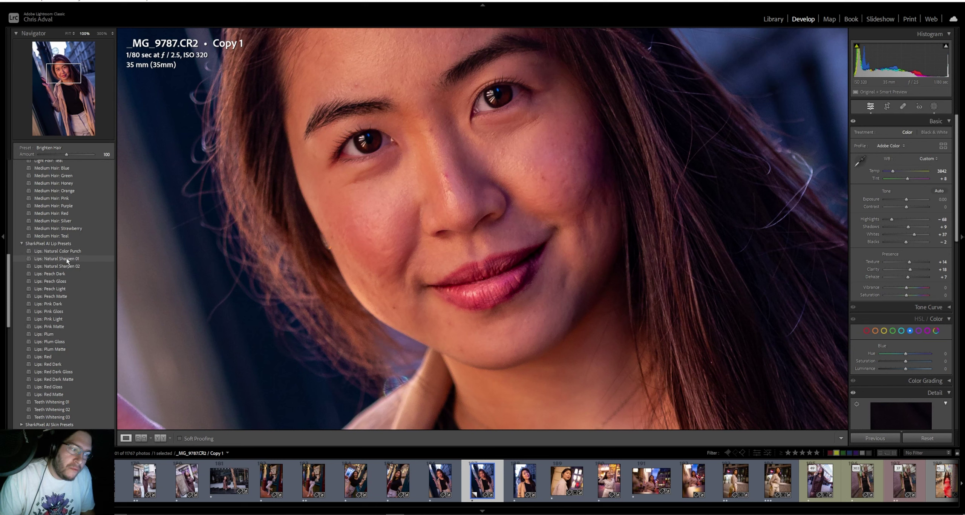
{"action": "key", "text": "z"}
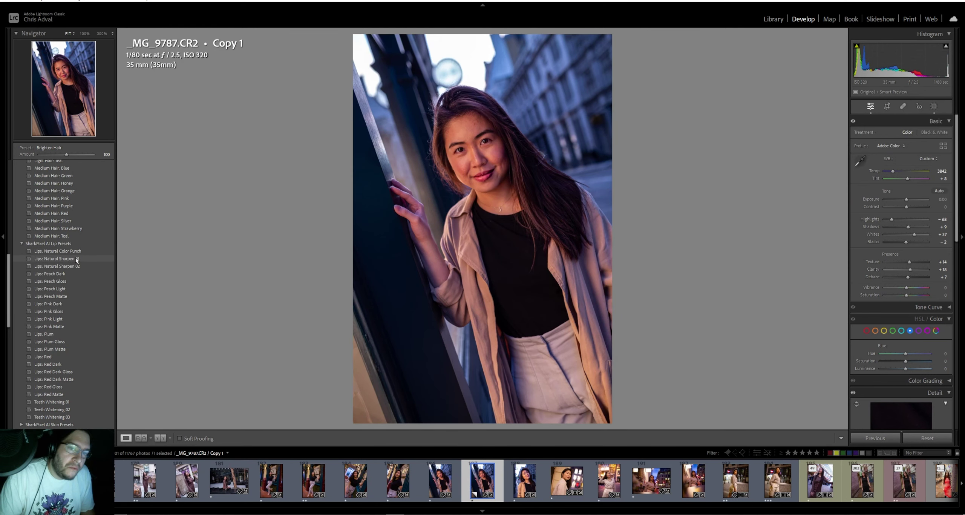
{"action": "left_click", "coordinate": [76, 258]}
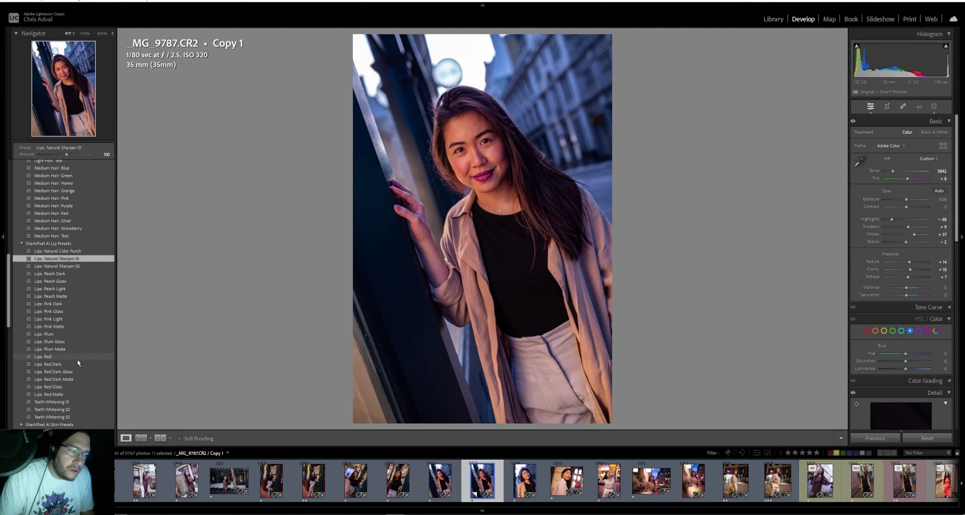
{"action": "scroll", "coordinate": [78, 365], "scroll_direction": "down", "scroll_amount": 5}
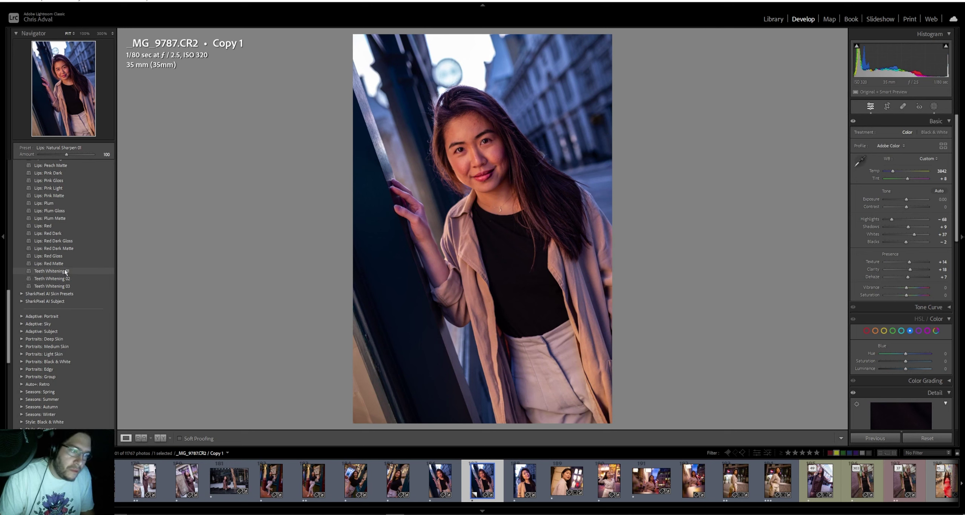
Apply Skin - All - Low Smoothing Light Skin from SharkPixel AI Skin Presets, then zoom to 100%.
{"action": "left_click", "coordinate": [69, 294]}
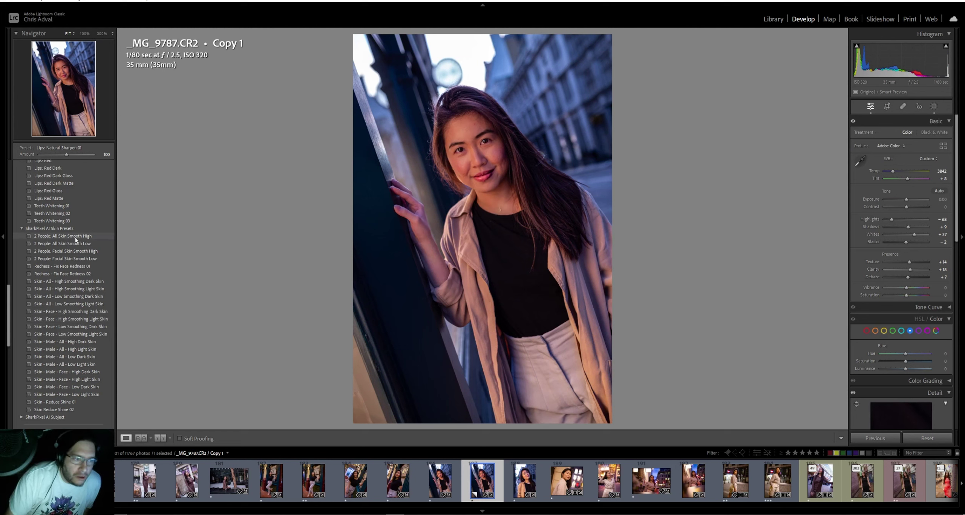
{"action": "scroll", "coordinate": [75, 238], "scroll_direction": "up", "scroll_amount": 5}
{"action": "scroll", "coordinate": [75, 249], "scroll_direction": "up", "scroll_amount": 8}
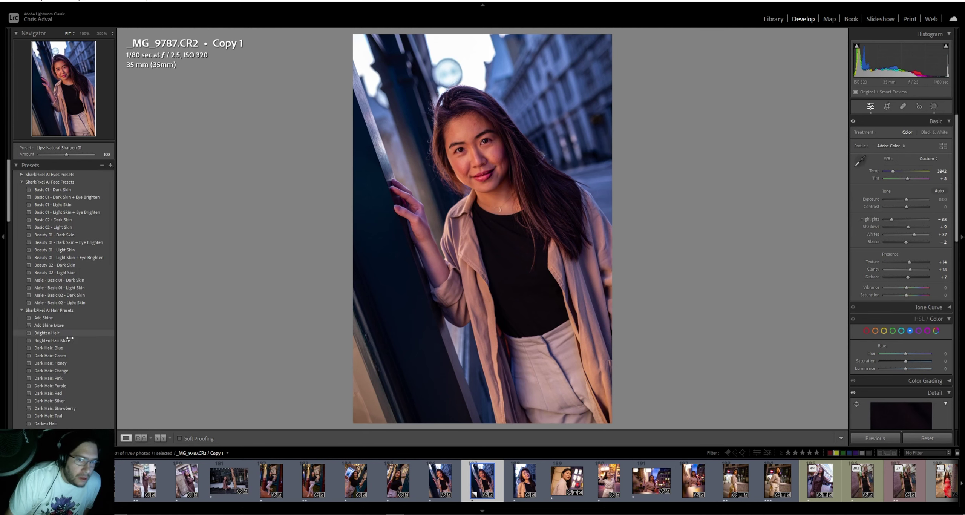
{"action": "scroll", "coordinate": [47, 345], "scroll_direction": "down", "scroll_amount": 8}
{"action": "scroll", "coordinate": [51, 347], "scroll_direction": "down", "scroll_amount": 6}
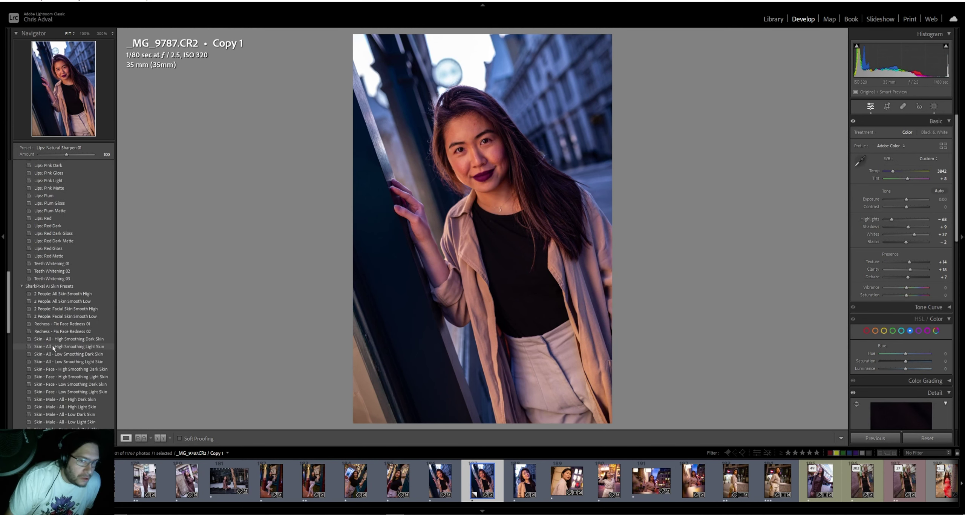
{"action": "scroll", "coordinate": [62, 341], "scroll_direction": "down", "scroll_amount": 3}
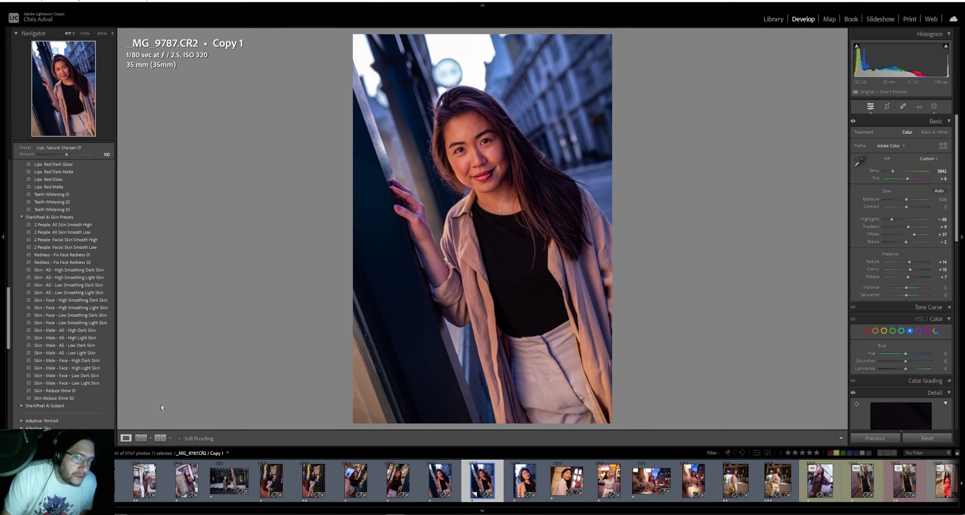
{"action": "left_click", "coordinate": [68, 293]}
{"action": "key", "text": "z"}
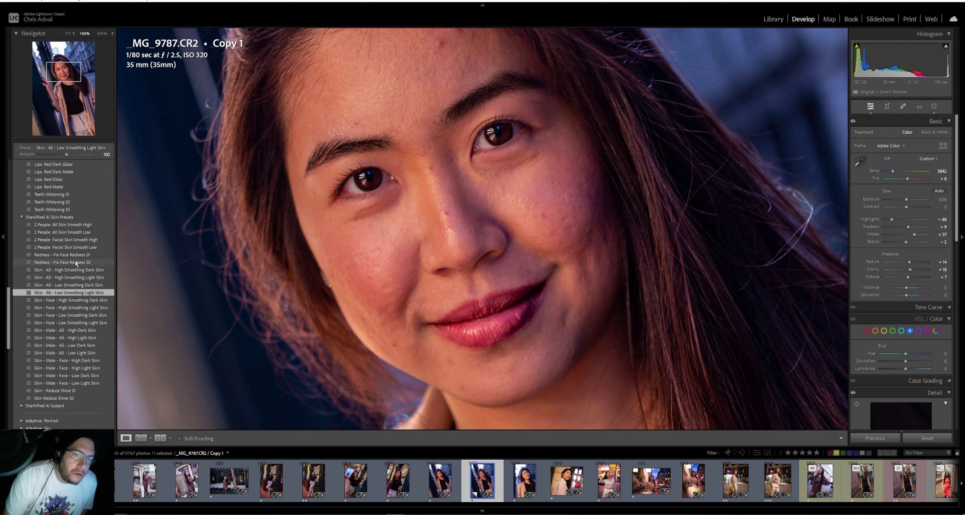
Return the photo to Fit view and scroll the Presets panel back to SharkPixel AI Skin presets.
{"action": "scroll", "coordinate": [82, 261], "scroll_direction": "down", "scroll_amount": 3}
{"action": "key", "text": "z"}
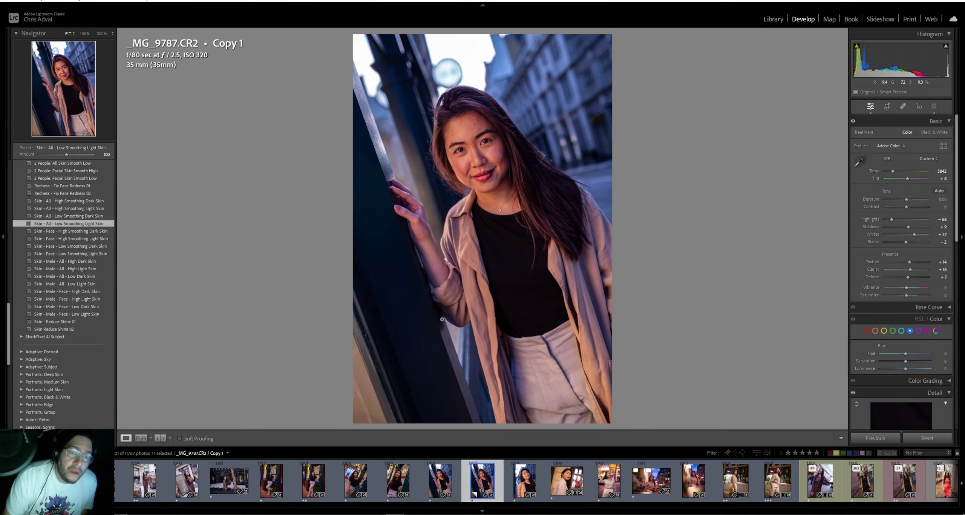
{"action": "scroll", "coordinate": [40, 293], "scroll_direction": "up", "scroll_amount": 15}
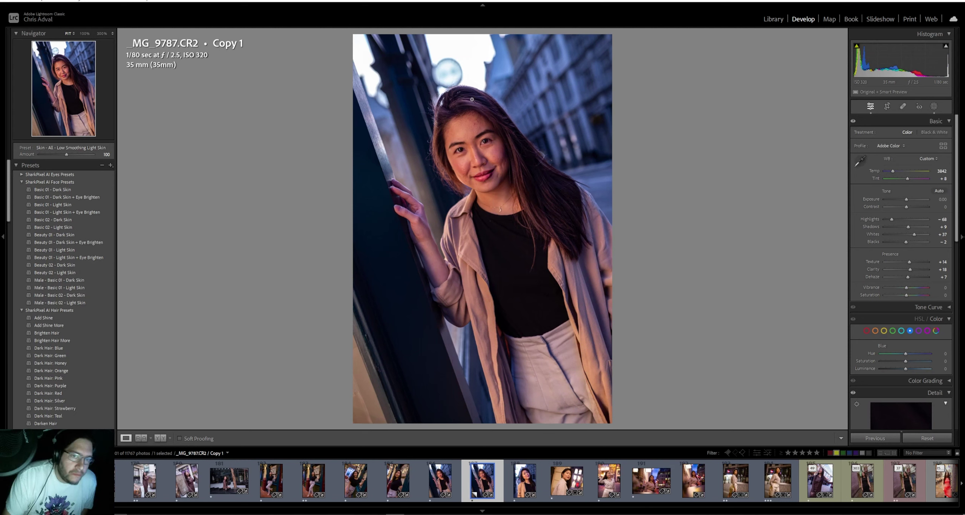
{"action": "scroll", "coordinate": [93, 252], "scroll_direction": "down", "scroll_amount": 15}
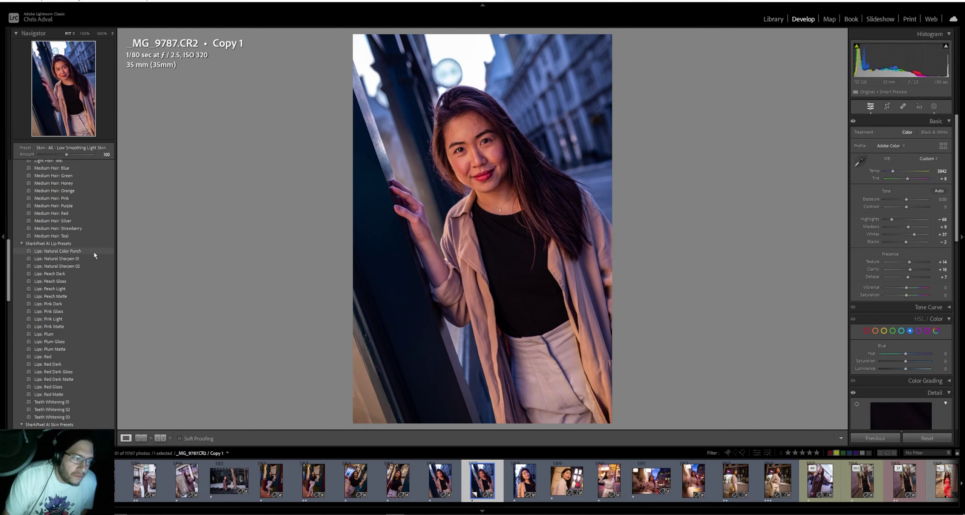
{"action": "scroll", "coordinate": [94, 254], "scroll_direction": "down", "scroll_amount": 10}
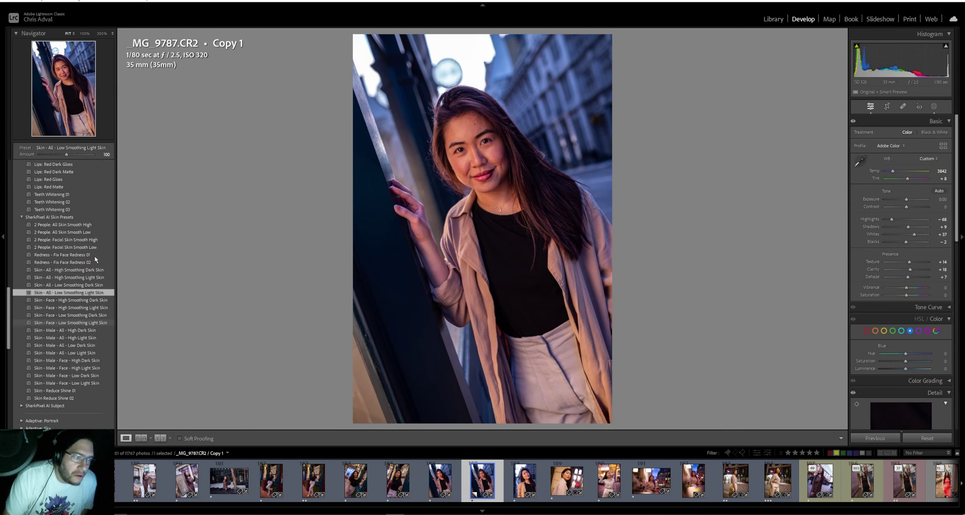
Zoom to 100% and pan across the forehead, eyes, nose, lips and necklace.
{"action": "left_click", "coordinate": [473, 120]}
{"action": "left_click_drag", "start_coordinate": [497, 263], "coordinate": [474, 191]}
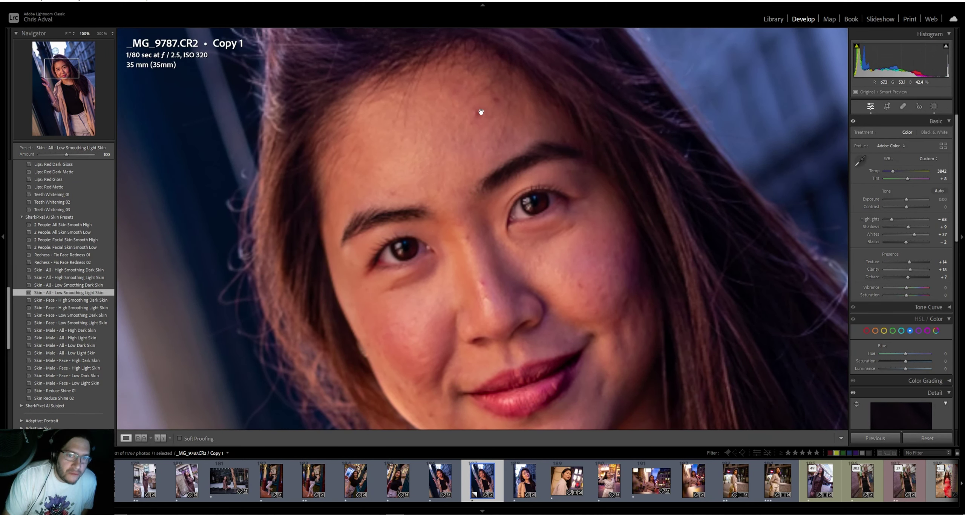
{"action": "left_click_drag", "start_coordinate": [459, 220], "coordinate": [391, 132]}
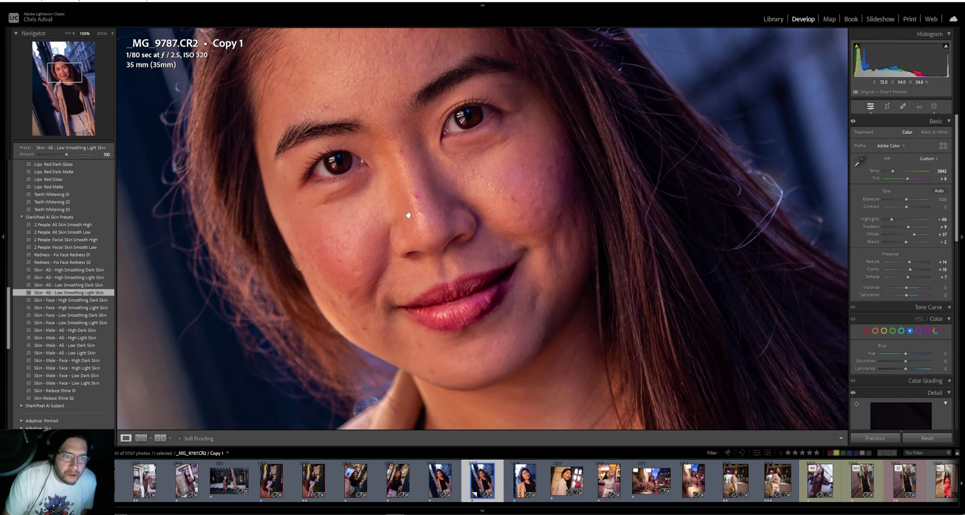
{"action": "left_click_drag", "start_coordinate": [536, 188], "coordinate": [403, 218]}
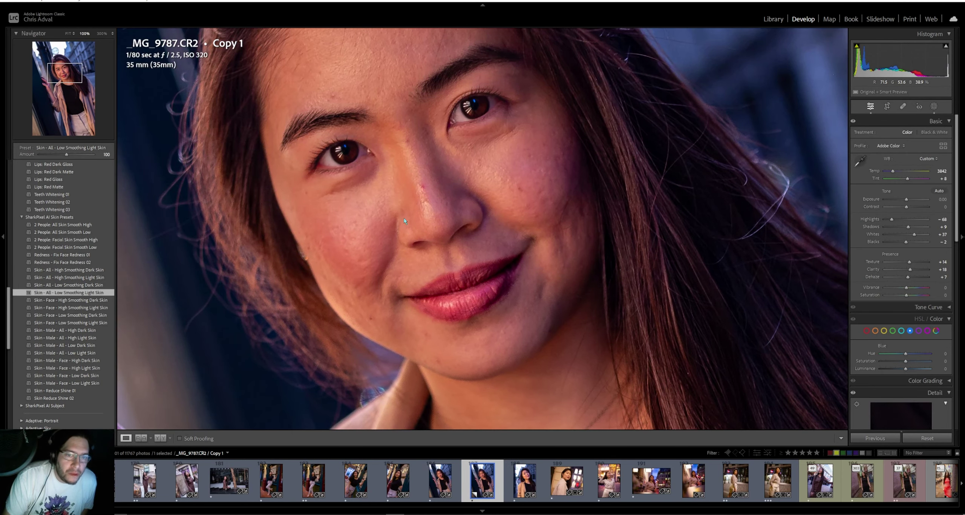
{"action": "left_click_drag", "start_coordinate": [354, 182], "coordinate": [408, 226]}
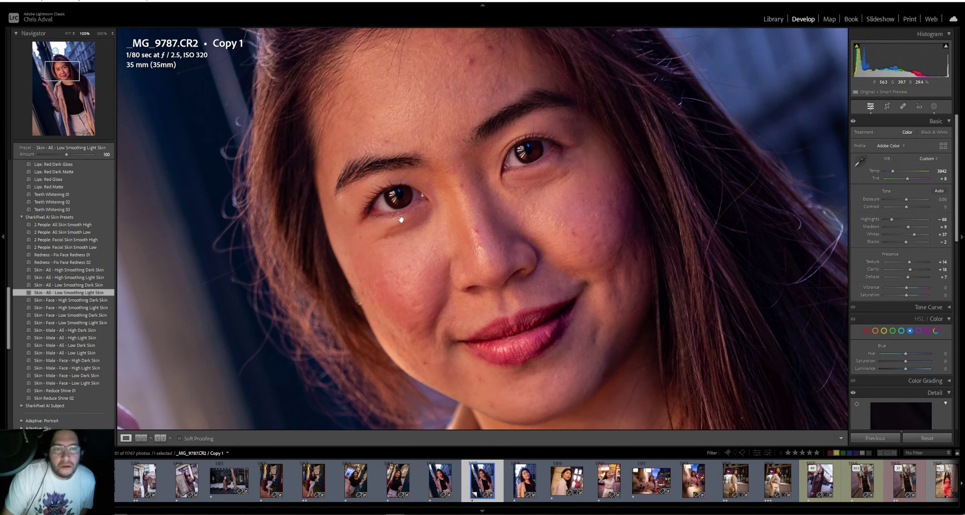
{"action": "left_click_drag", "start_coordinate": [424, 144], "coordinate": [433, 228]}
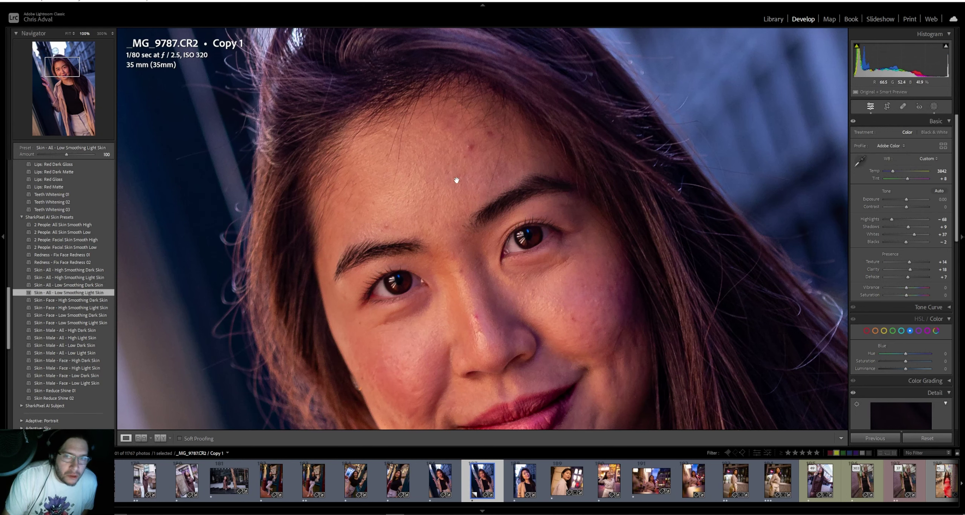
{"action": "left_click_drag", "start_coordinate": [467, 229], "coordinate": [404, 168]}
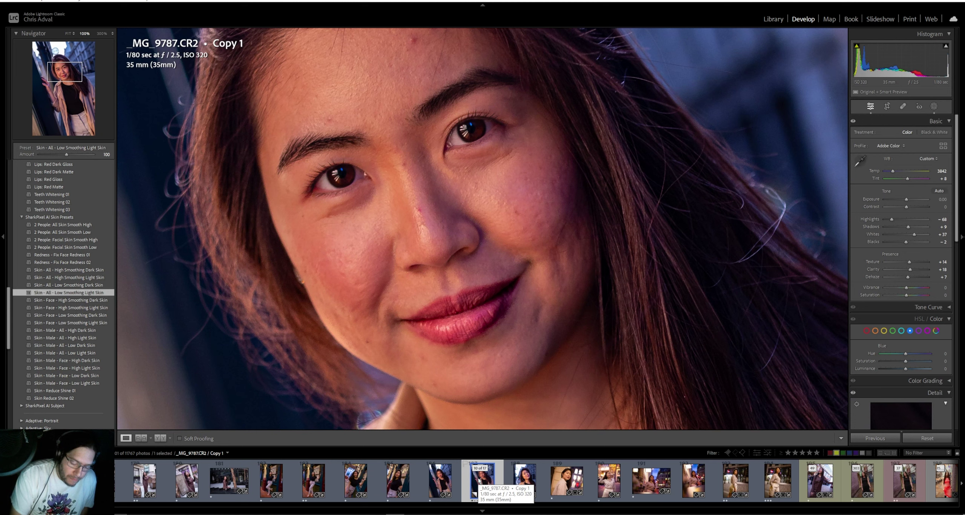
Toggle the face between before and after twice at 100%, then fit the whole photo.
{"action": "key", "text": "backslash"}
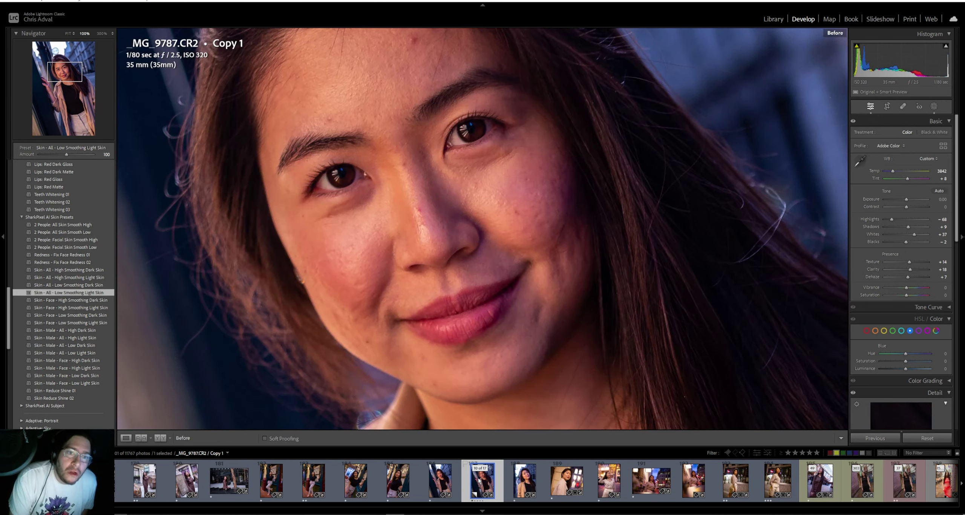
{"action": "key", "text": "backslash"}
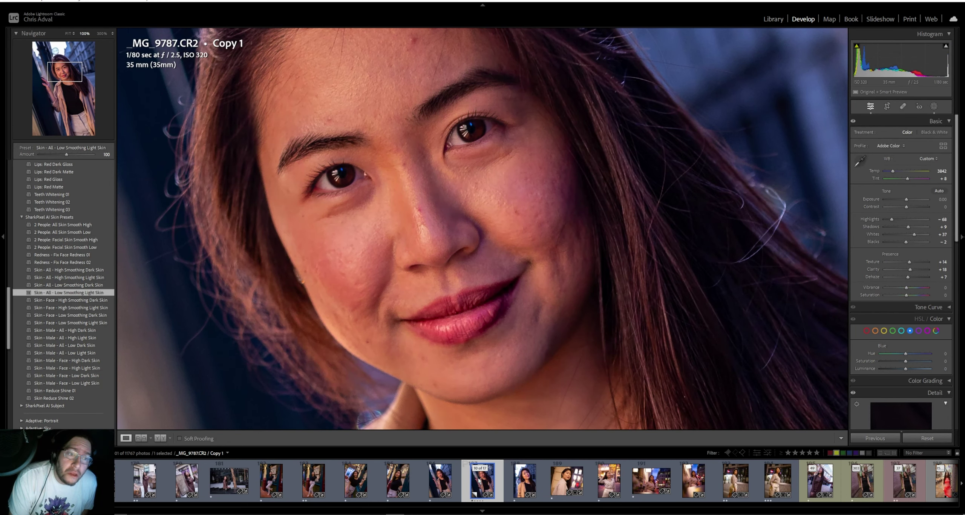
{"action": "key", "text": "backslash"}
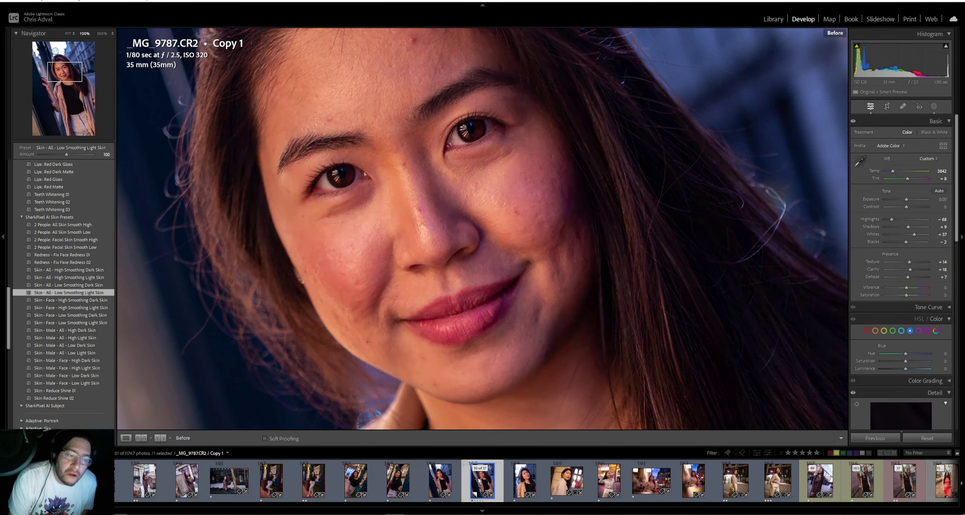
{"action": "key", "text": "backslash"}
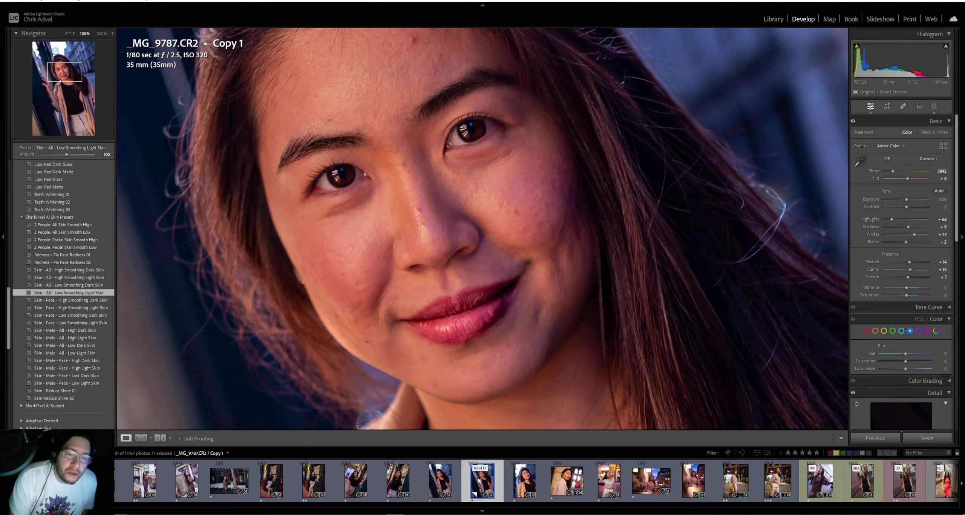
{"action": "left_click", "coordinate": [536, 292]}
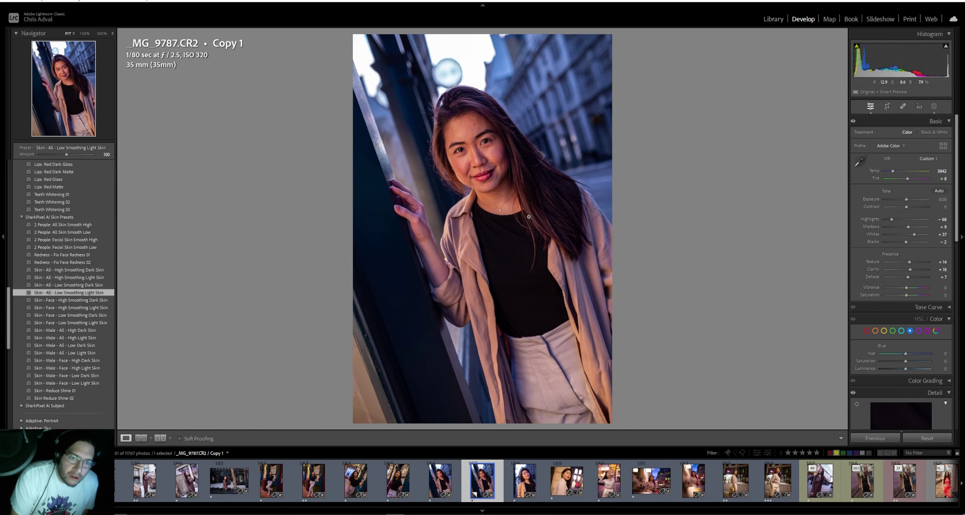
{"action": "key", "text": "backslash"}
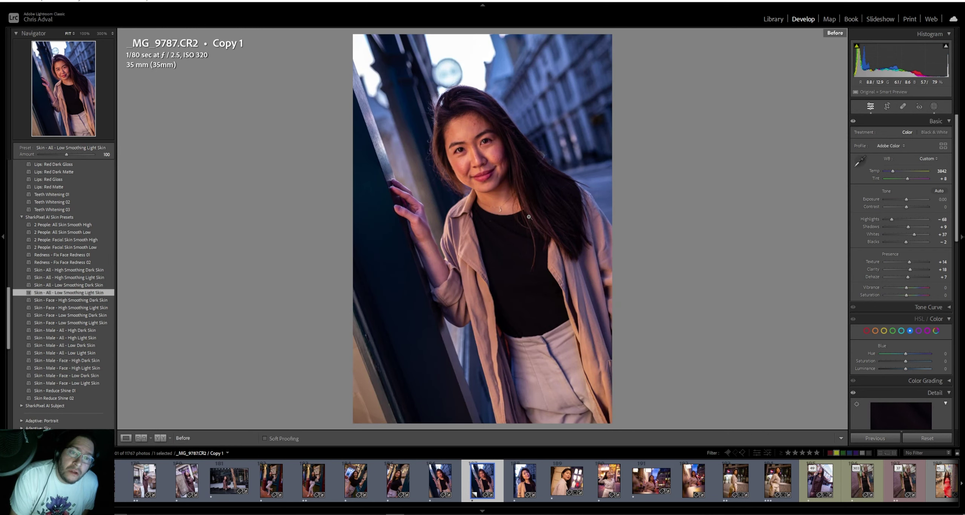
{"action": "key", "text": "backslash"}
{"action": "key", "text": "backslash"}
{"action": "key", "text": "backslash"}
{"action": "key", "text": "backslash"}
{"action": "key", "text": "backslash"}
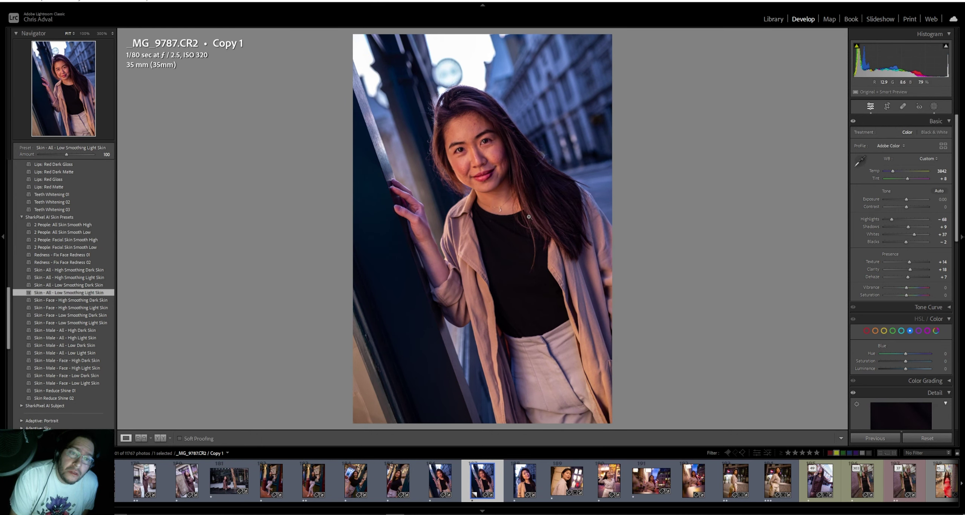
{"action": "key", "text": "backslash"}
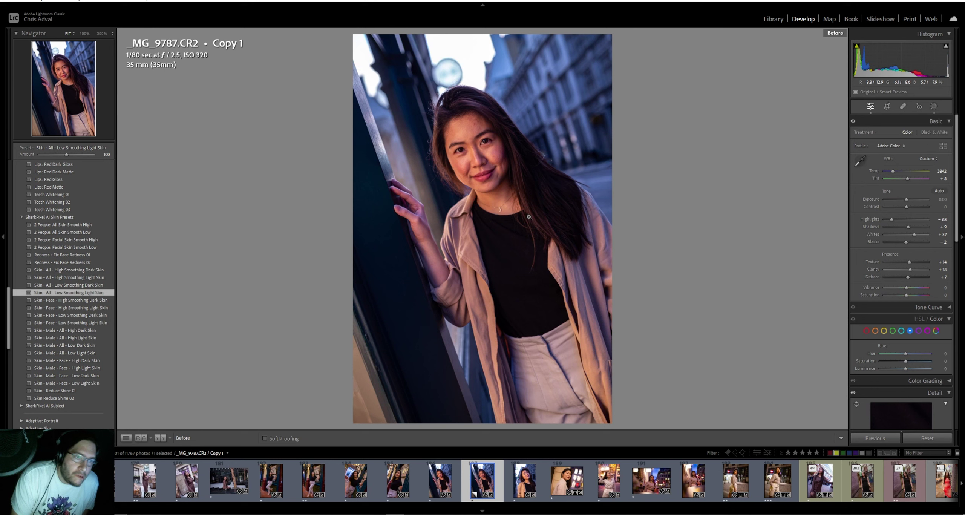
{"action": "key", "text": "backslash"}
{"action": "key", "text": "backslash"}
{"action": "key", "text": "backslash"}
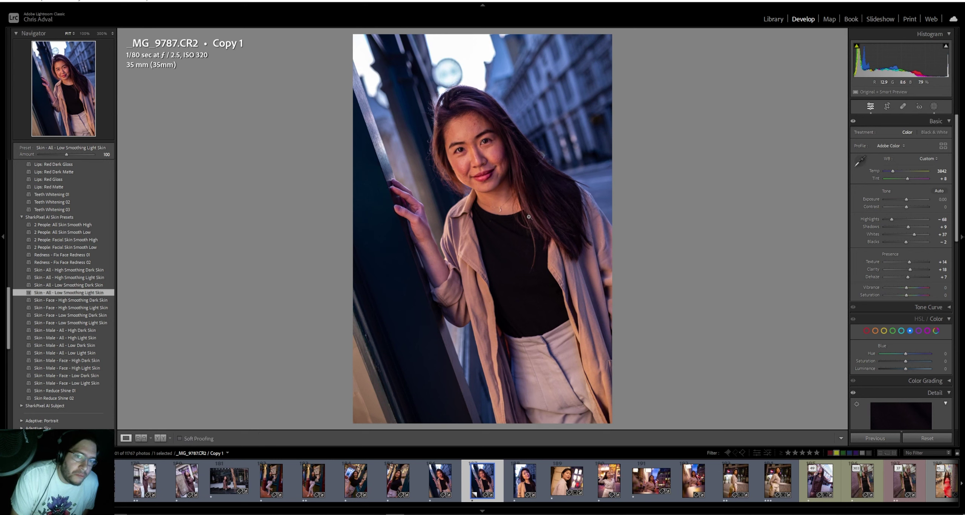
{"action": "key", "text": "backslash"}
{"action": "key", "text": "backslash"}
{"action": "key", "text": "backslash"}
{"action": "key", "text": "backslash"}
{"action": "key", "text": "backslash"}
{"action": "key", "text": "backslash"}
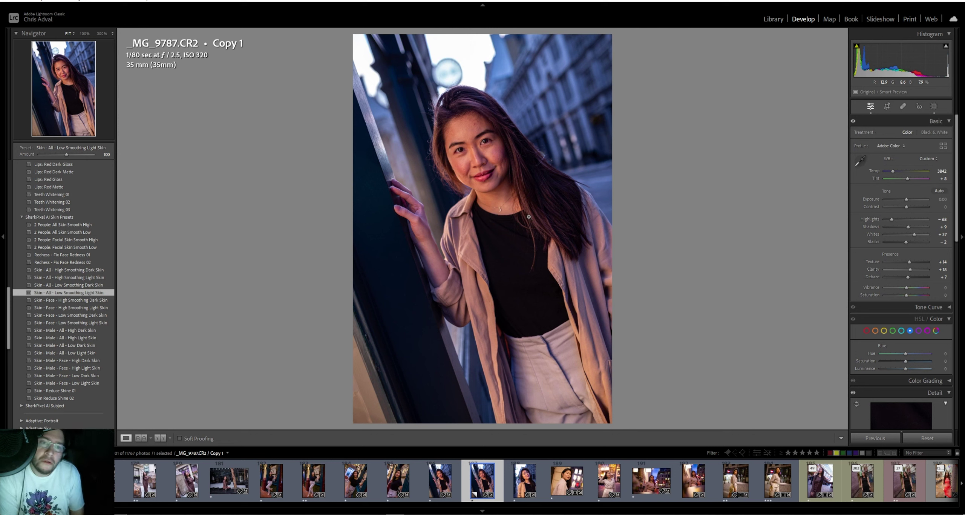
{"action": "key", "text": "backslash"}
{"action": "key", "text": "backslash"}
{"action": "key", "text": "backslash"}
{"action": "key", "text": "backslash"}
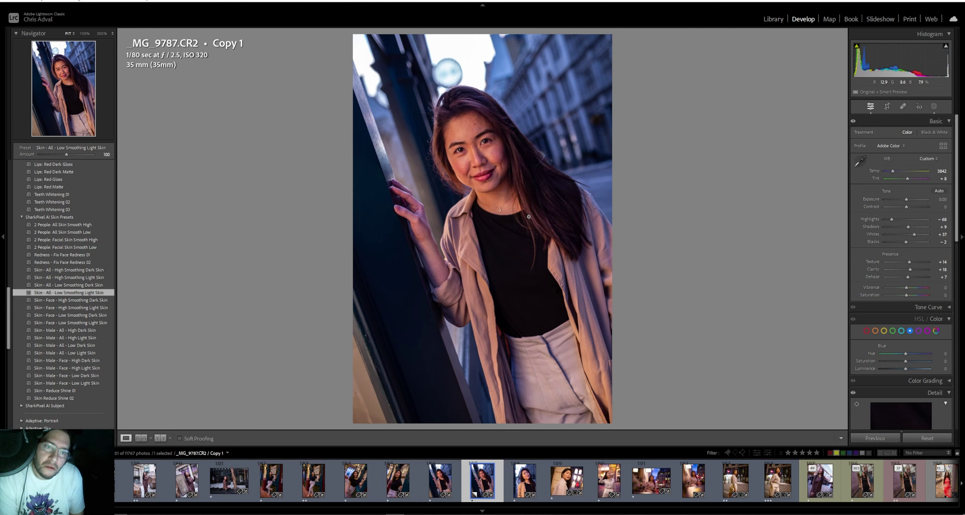
{"action": "key", "text": "backslash"}
{"action": "key", "text": "backslash"}
{"action": "key", "text": "backslash"}
{"action": "key", "text": "backslash"}
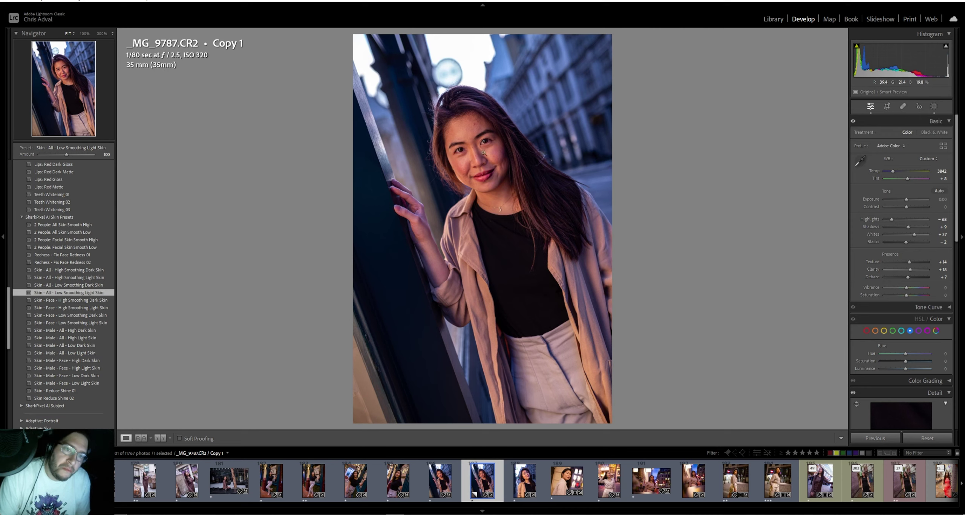
{"action": "left_click", "coordinate": [470, 145]}
{"action": "left_click_drag", "start_coordinate": [469, 144], "coordinate": [477, 207]}
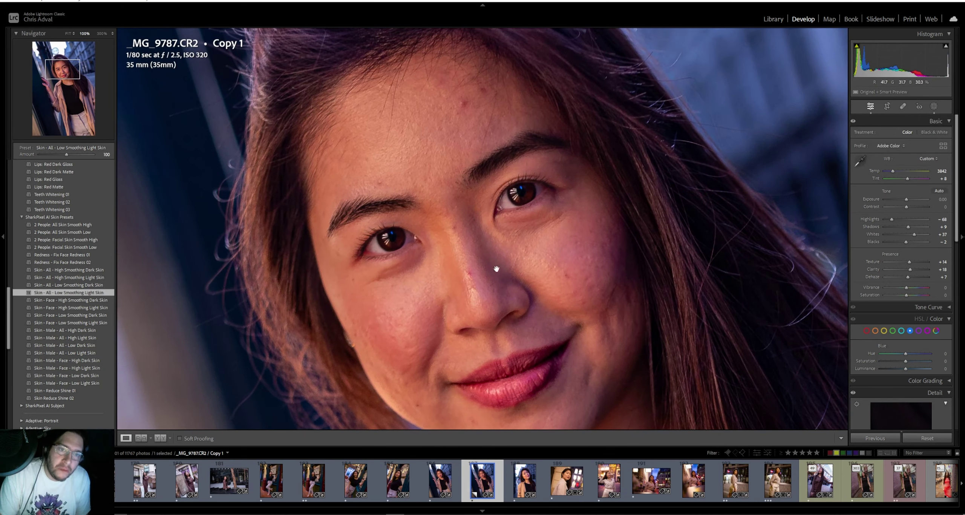
{"action": "left_click_drag", "start_coordinate": [495, 264], "coordinate": [473, 155]}
{"action": "left_click_drag", "start_coordinate": [450, 256], "coordinate": [435, 151]}
{"action": "left_click", "coordinate": [539, 279]}
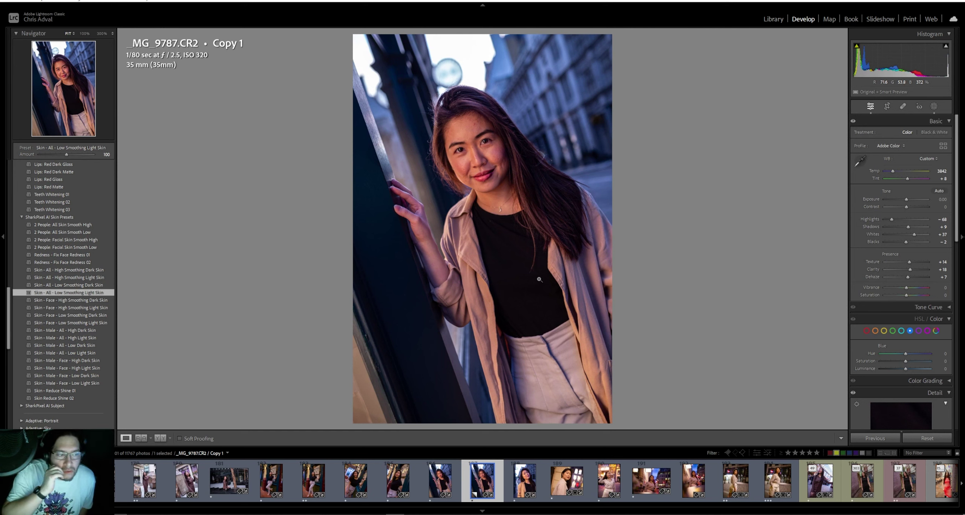